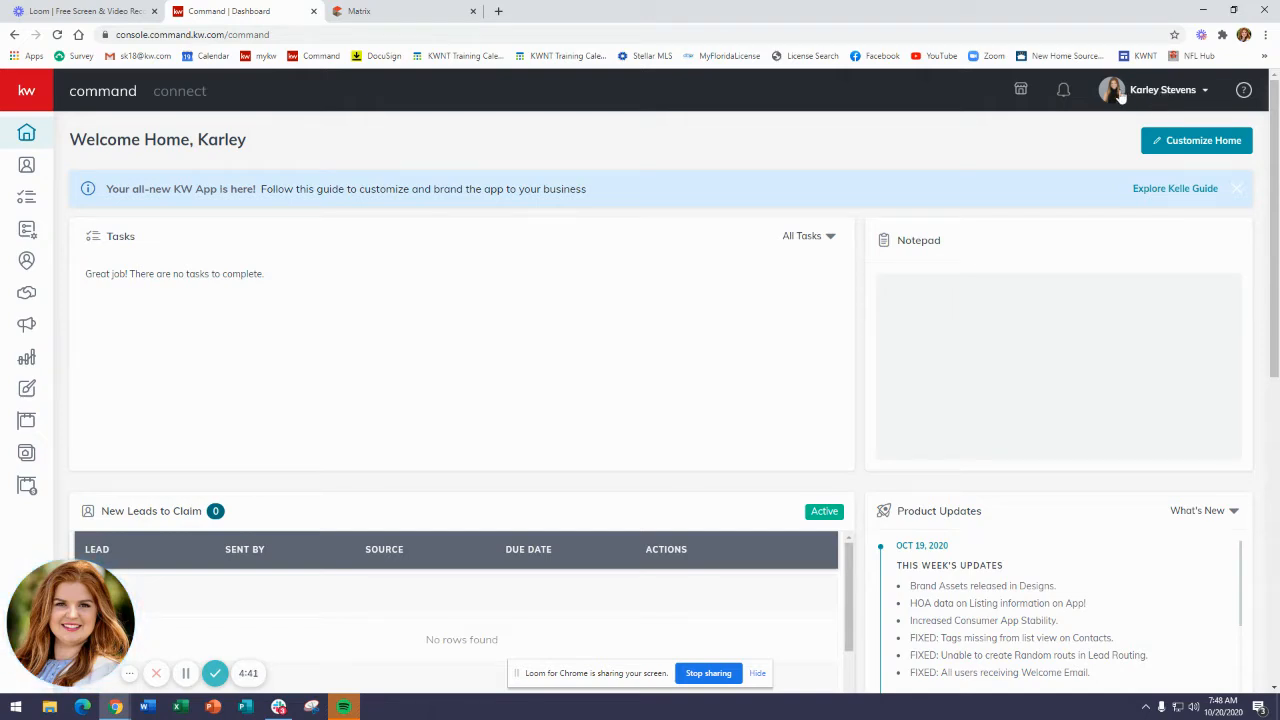
# - Open the account settings and check which e-mail account is connected for the DocuSign integration
pyautogui.click(1183, 92)
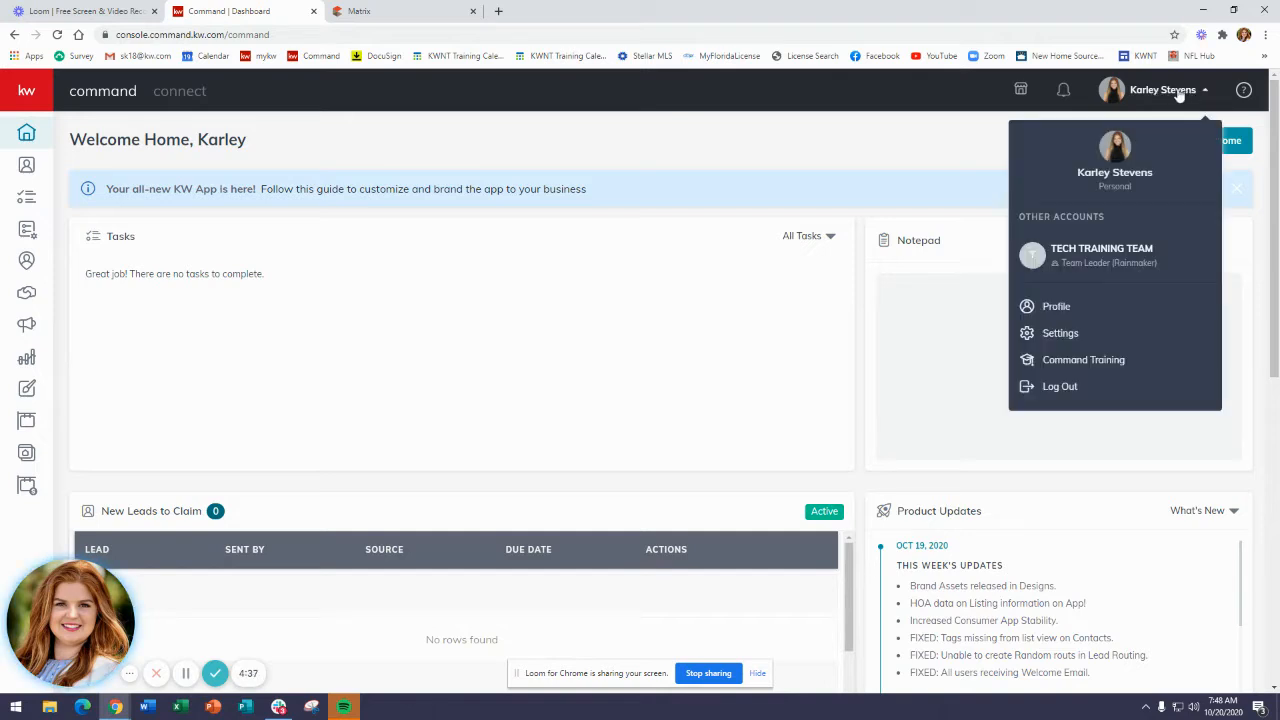
pyautogui.click(1062, 336)
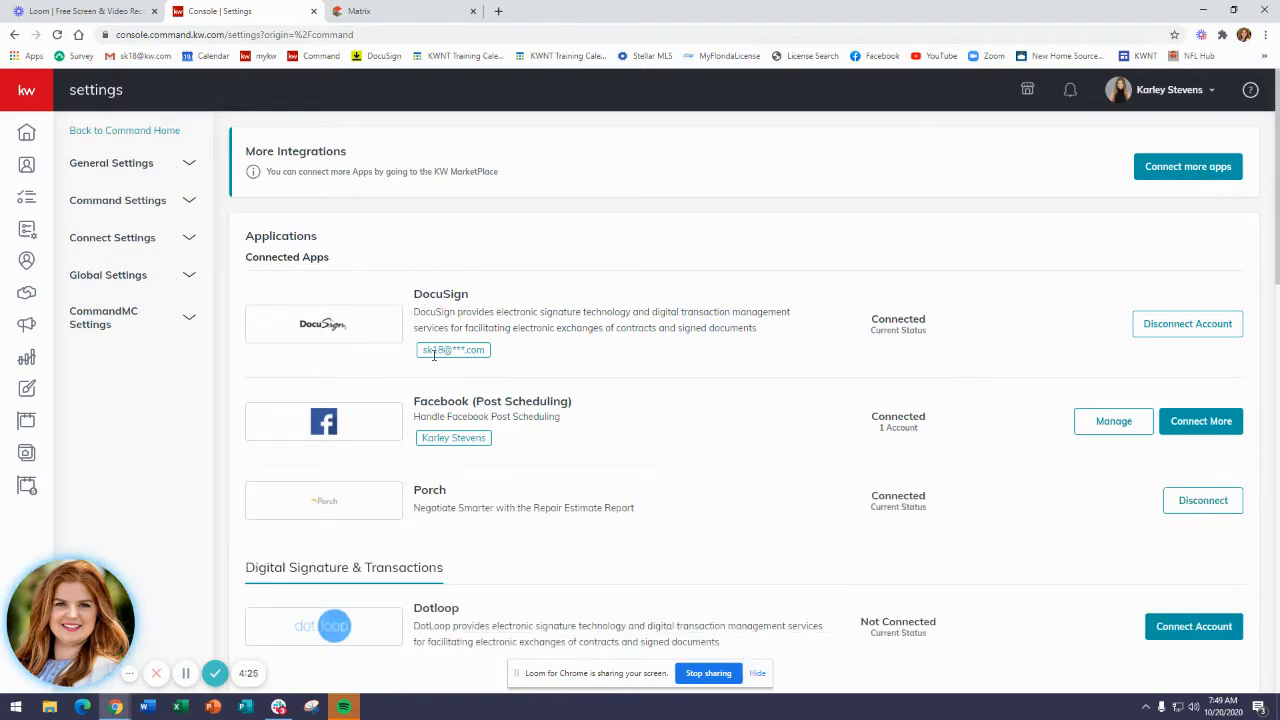
pyautogui.moveTo(422, 352); pyautogui.dragTo(490, 350)
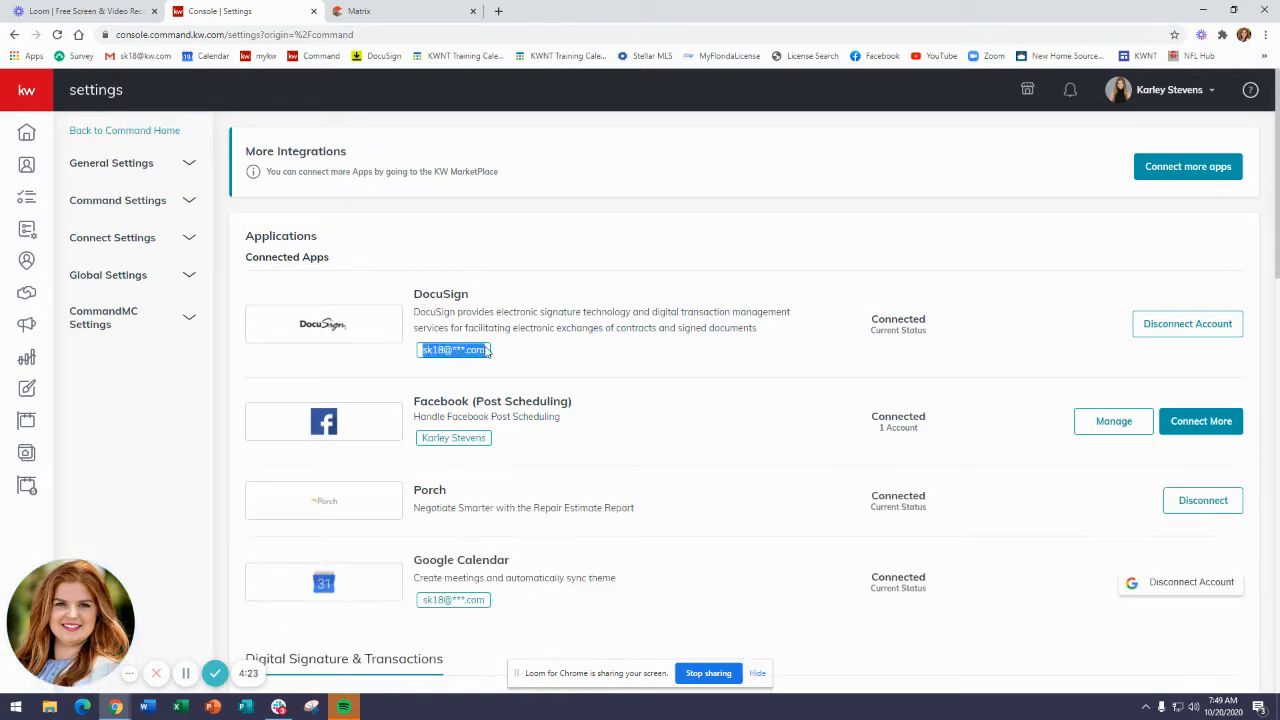
pyautogui.click(468, 352)
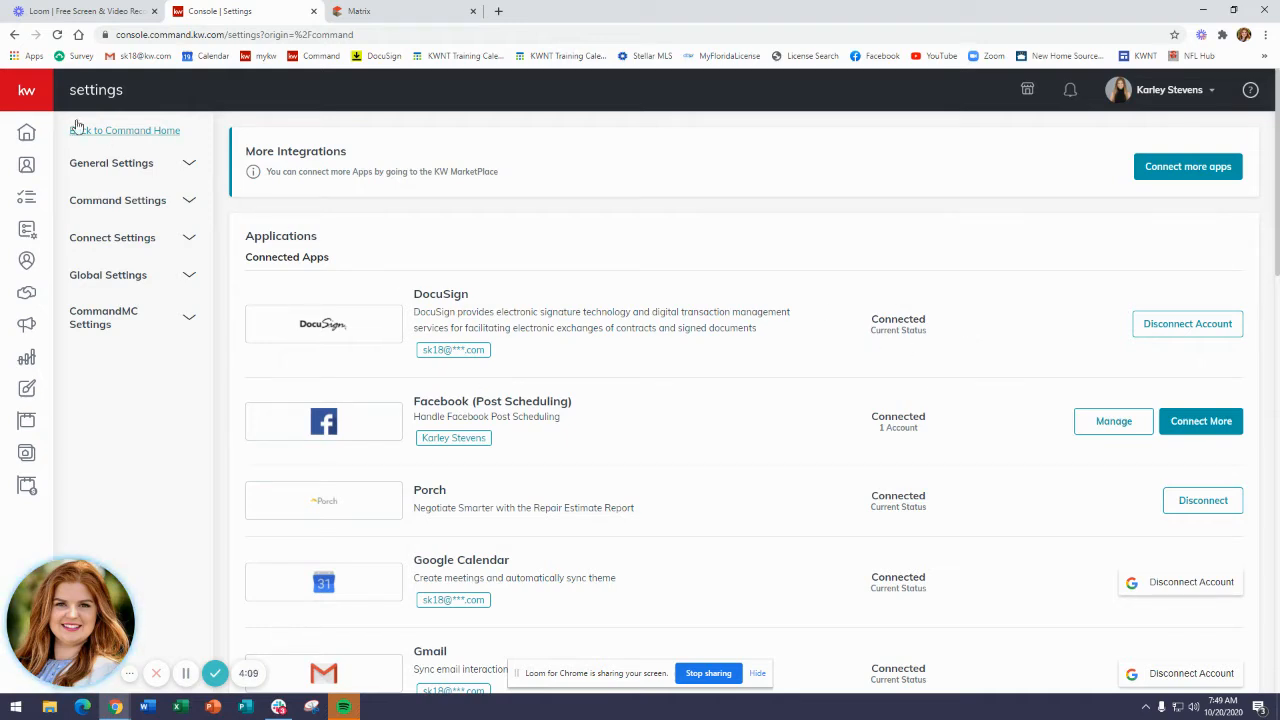
# - Open the last buyer opportunity in the All Opportunities list and show its documents
pyautogui.moveTo(25, 93)
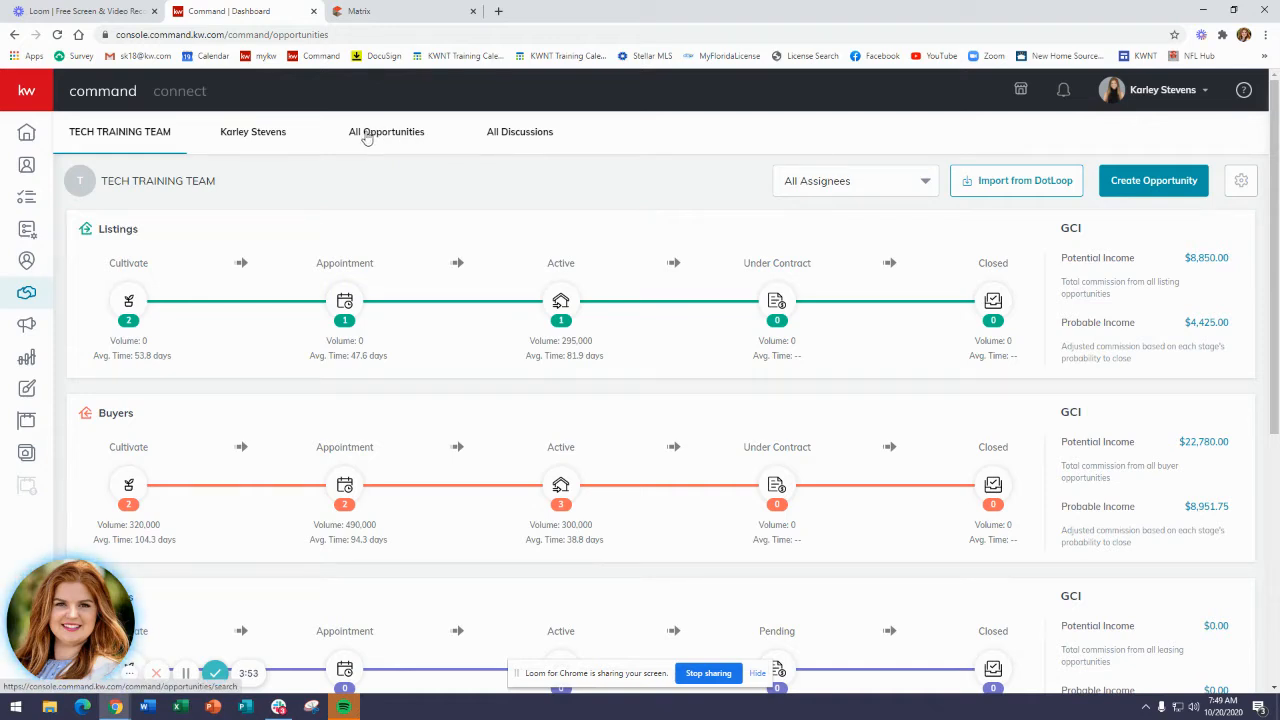
pyautogui.click(367, 138)
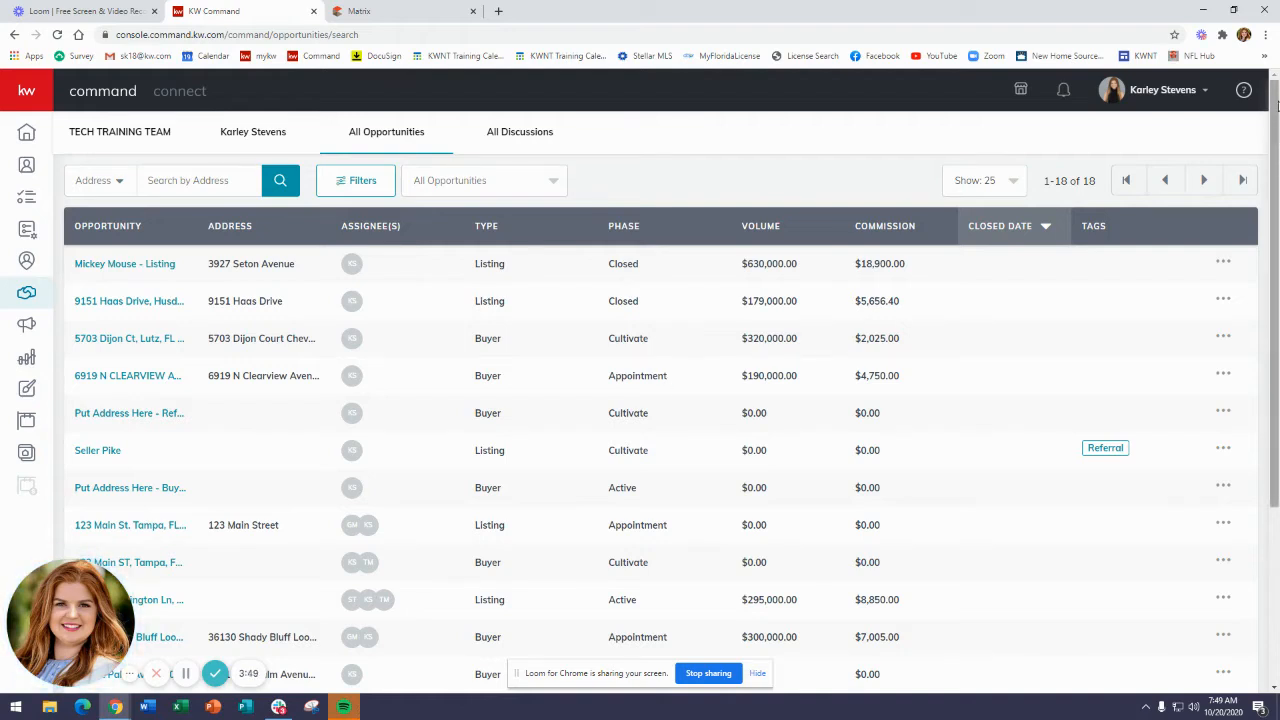
pyautogui.moveTo(1277, 108); pyautogui.dragTo(1277, 318)
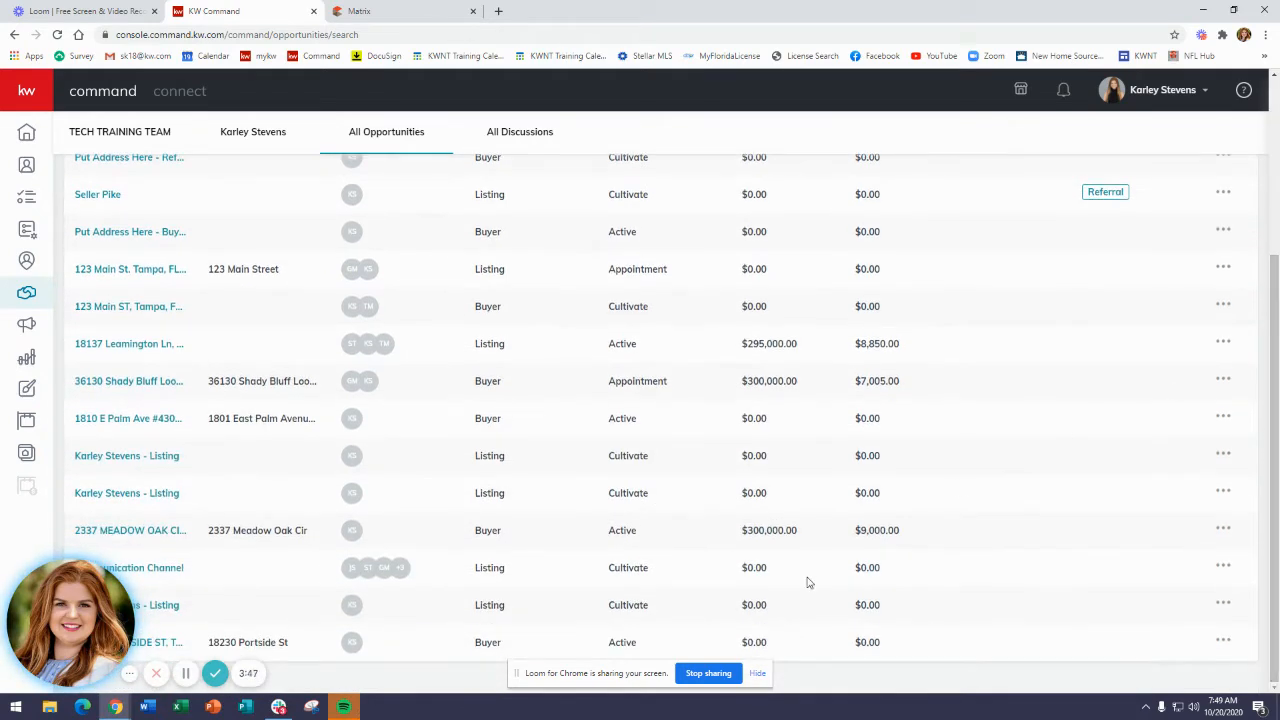
pyautogui.click(160, 643)
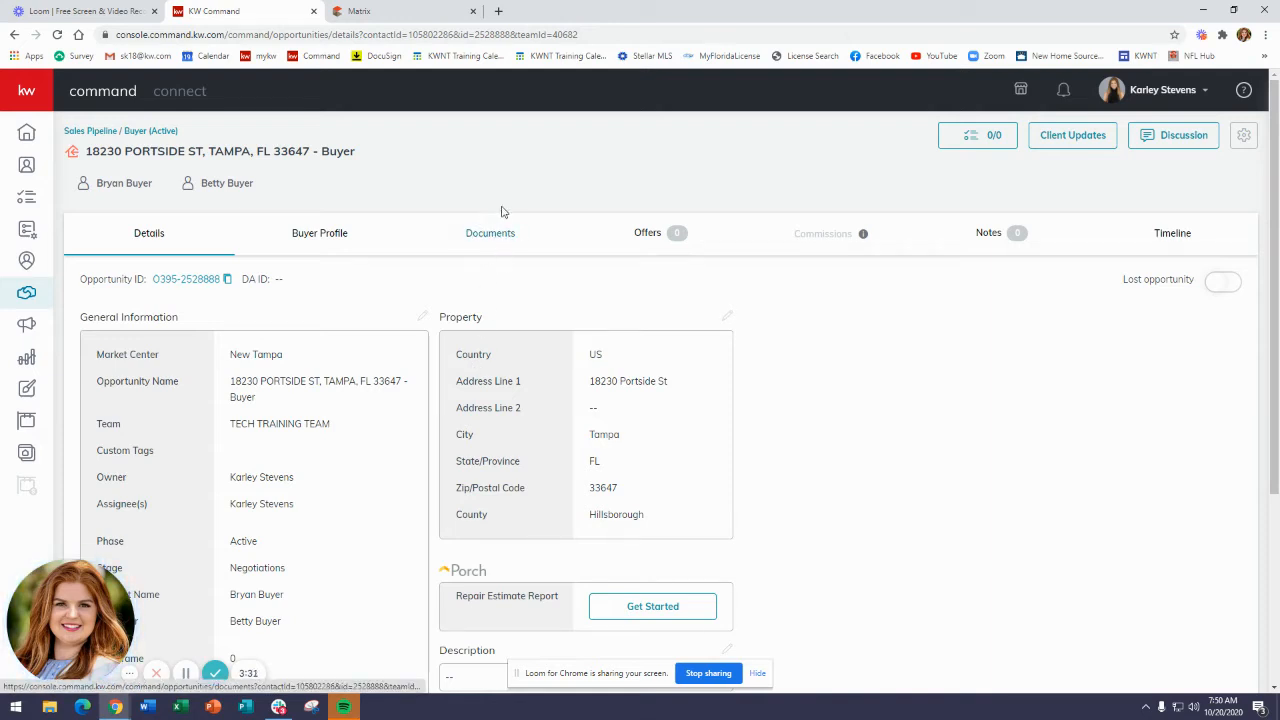
pyautogui.click(494, 237)
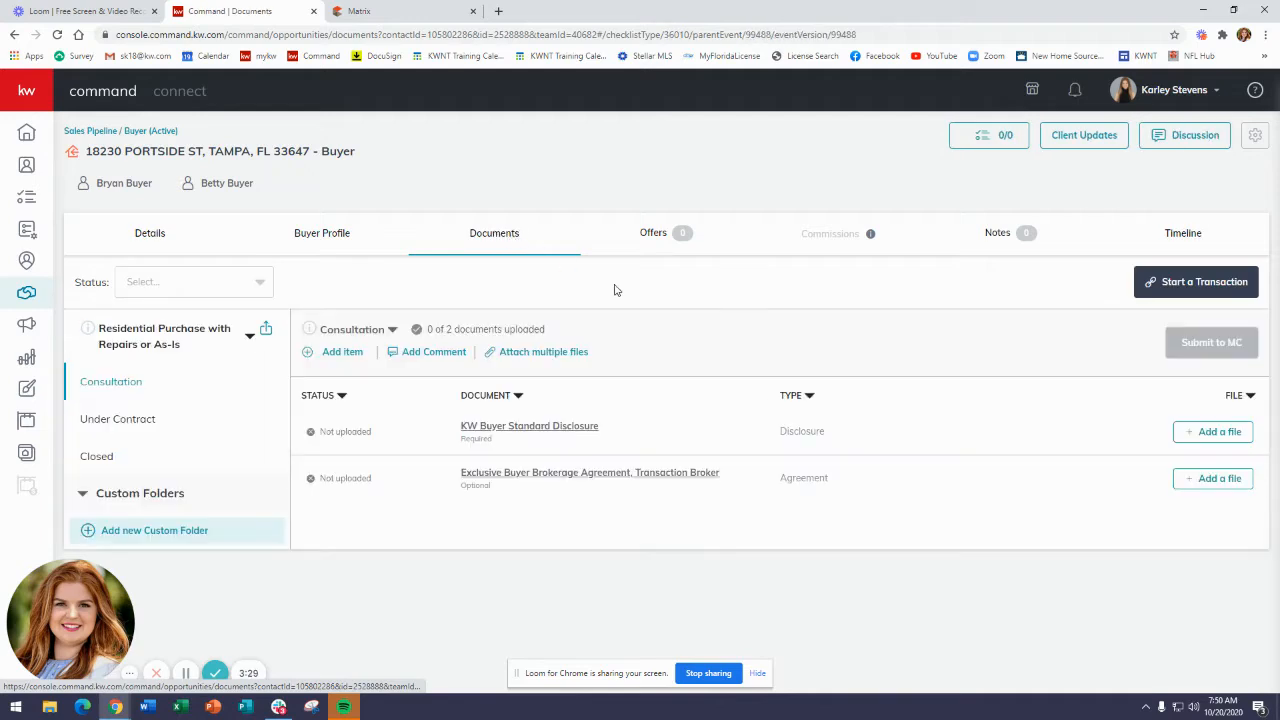
# - Start a transaction for the opportunity and log in to DocuSign Rooms with the account e-mail and password
pyautogui.click(1194, 288)
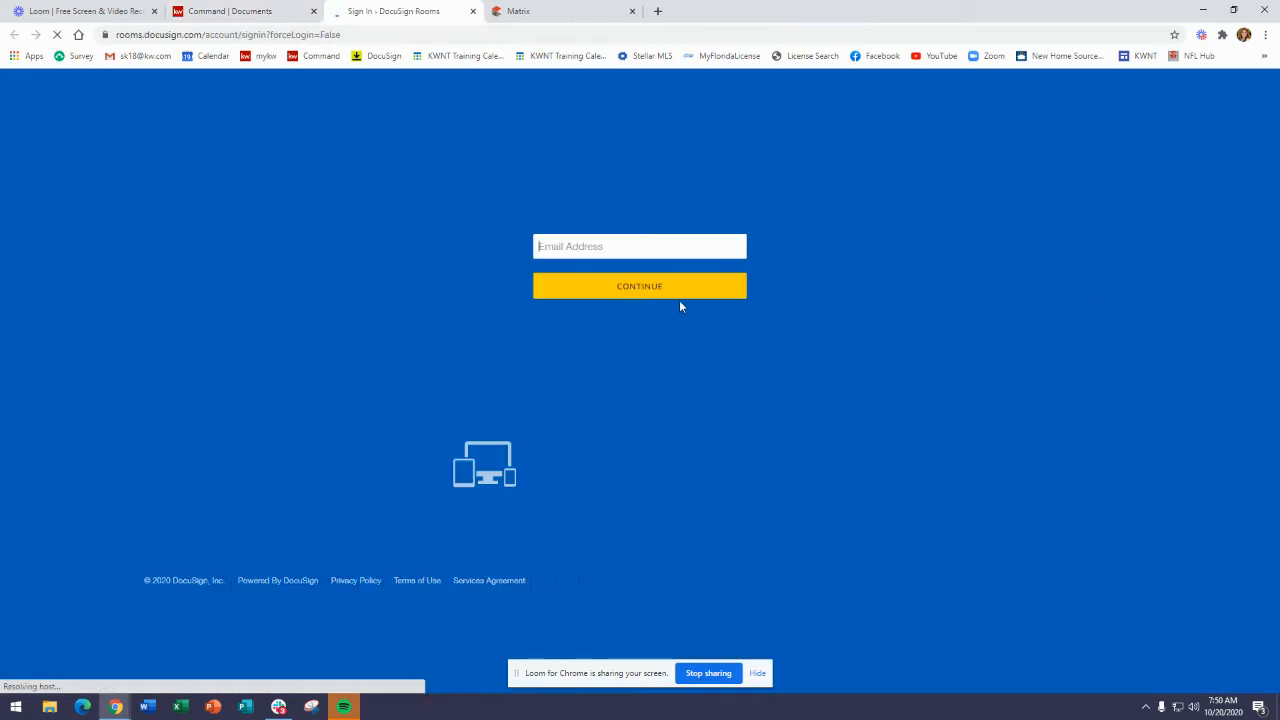
pyautogui.click(619, 246)
pyautogui.click(613, 284)
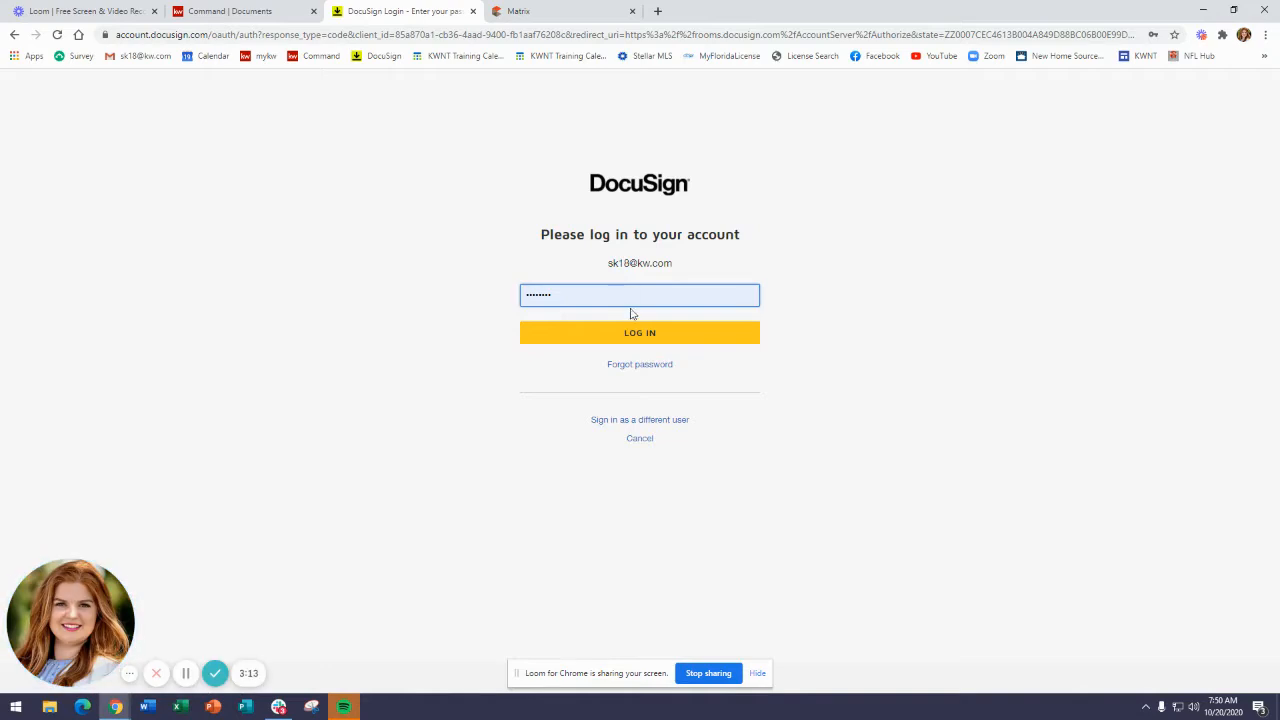
pyautogui.click(645, 336)
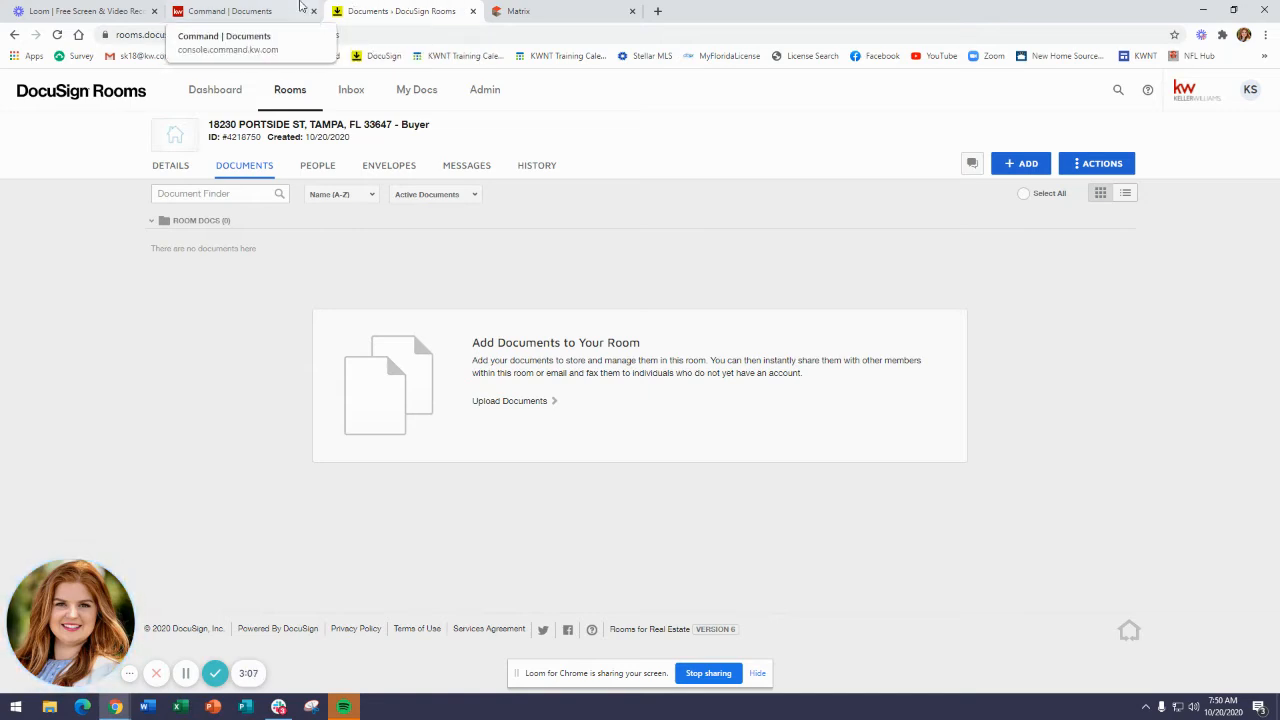
# - Switch to Command to view the second buyer's contact details on the opportunity, and return to DocuSign Rooms
pyautogui.click(277, 10)
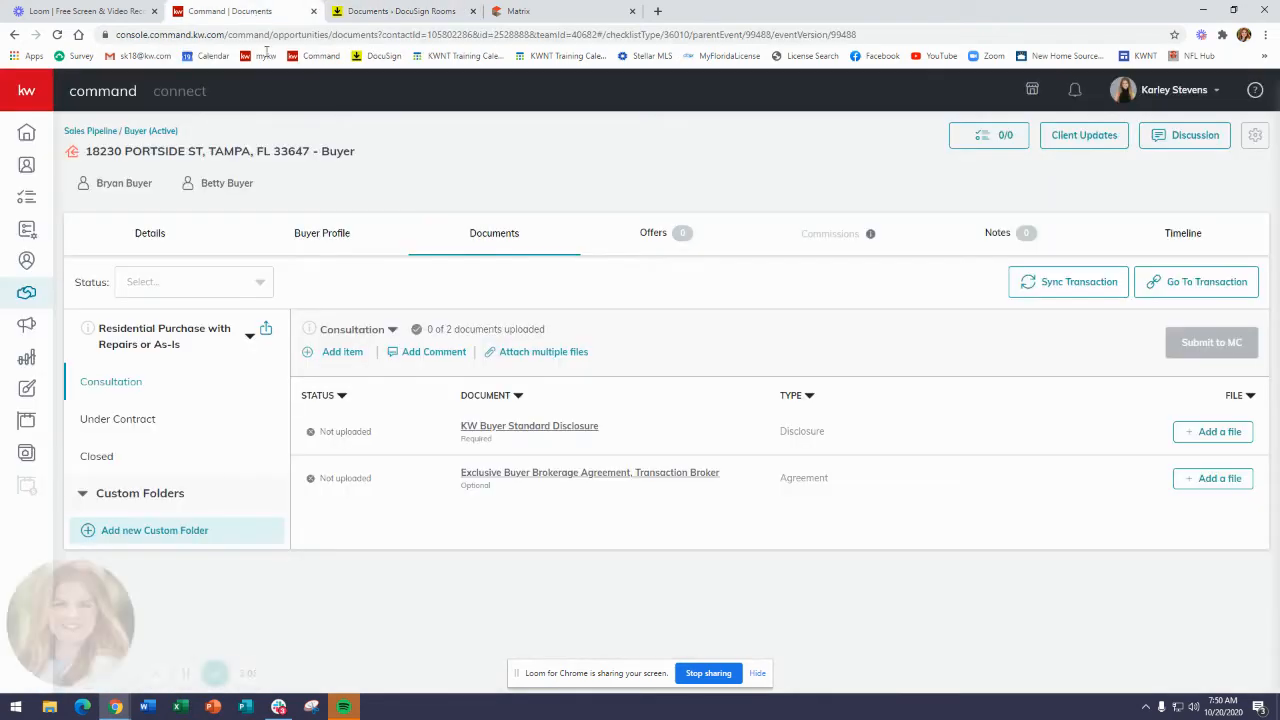
pyautogui.click(220, 183)
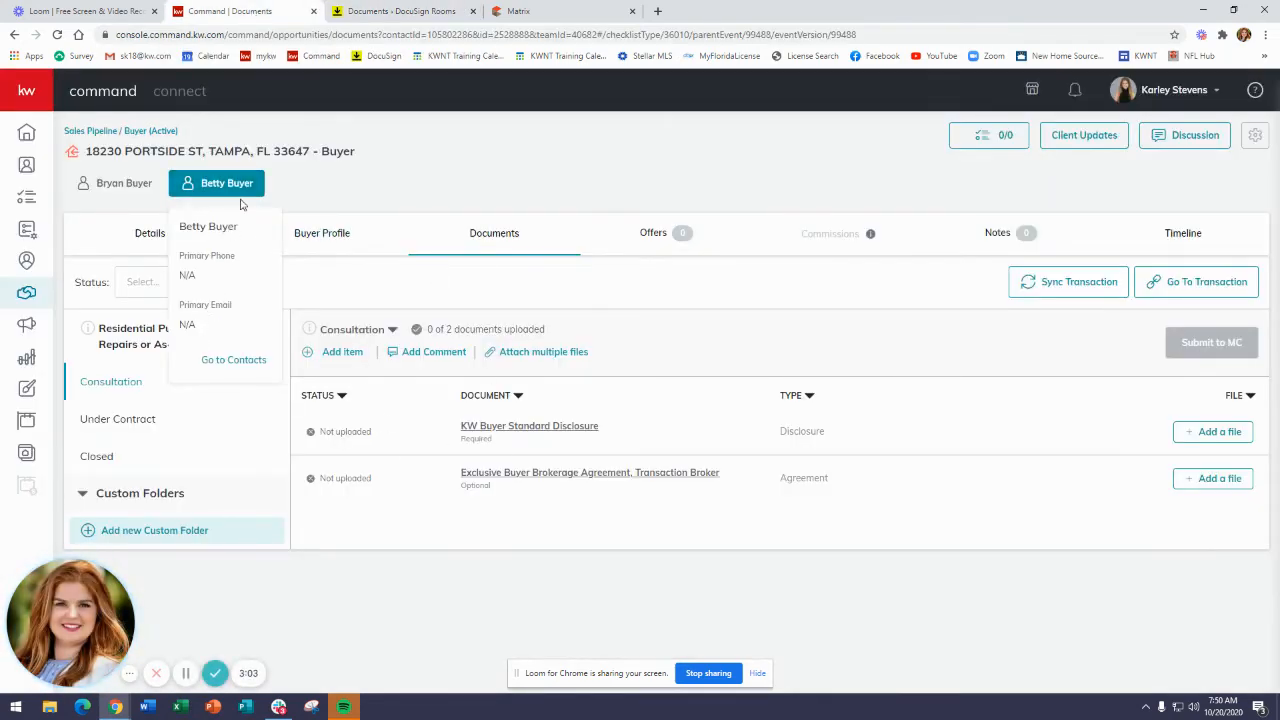
pyautogui.click(390, 11)
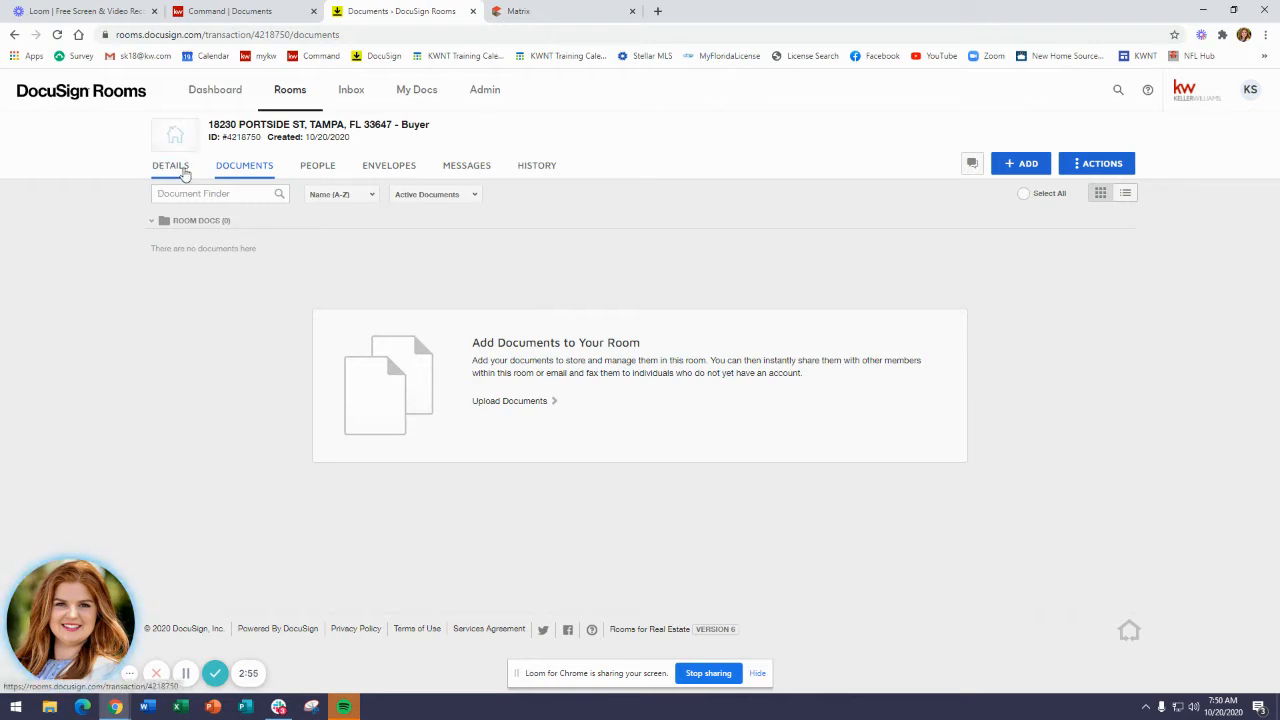
# - Open the room's details for editing and save them without entering any values
pyautogui.click(172, 167)
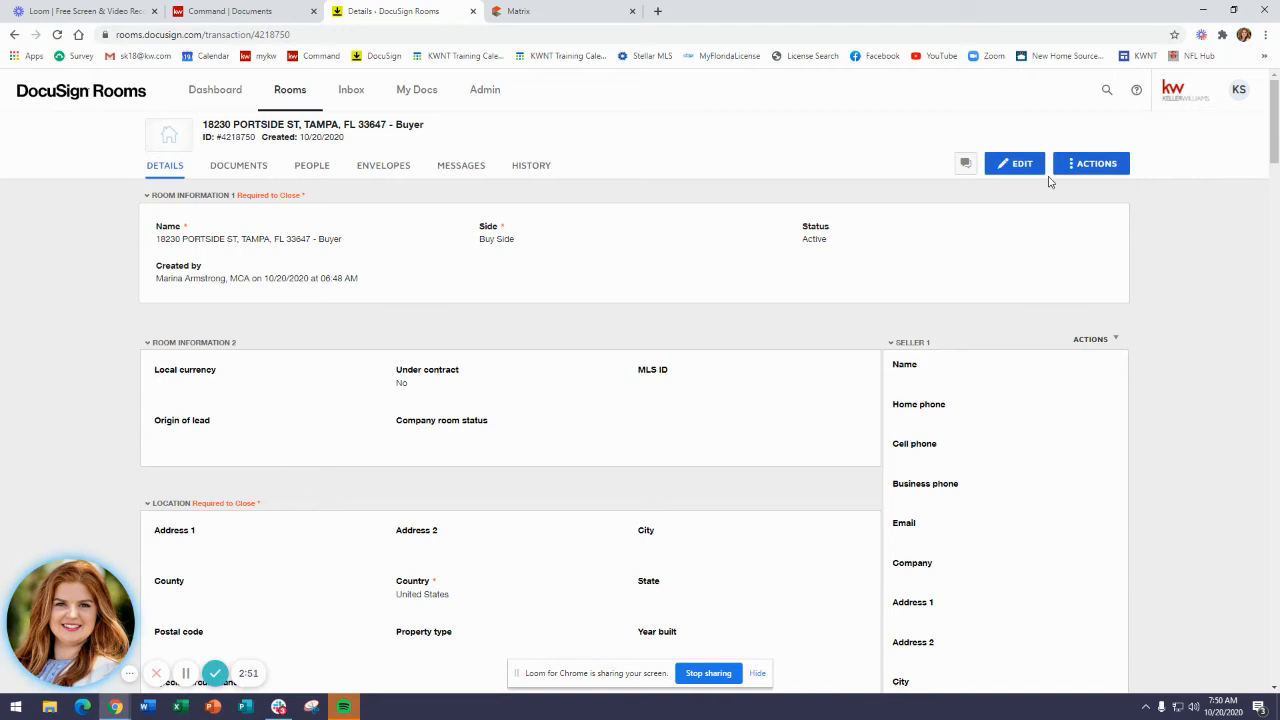
pyautogui.click(1018, 163)
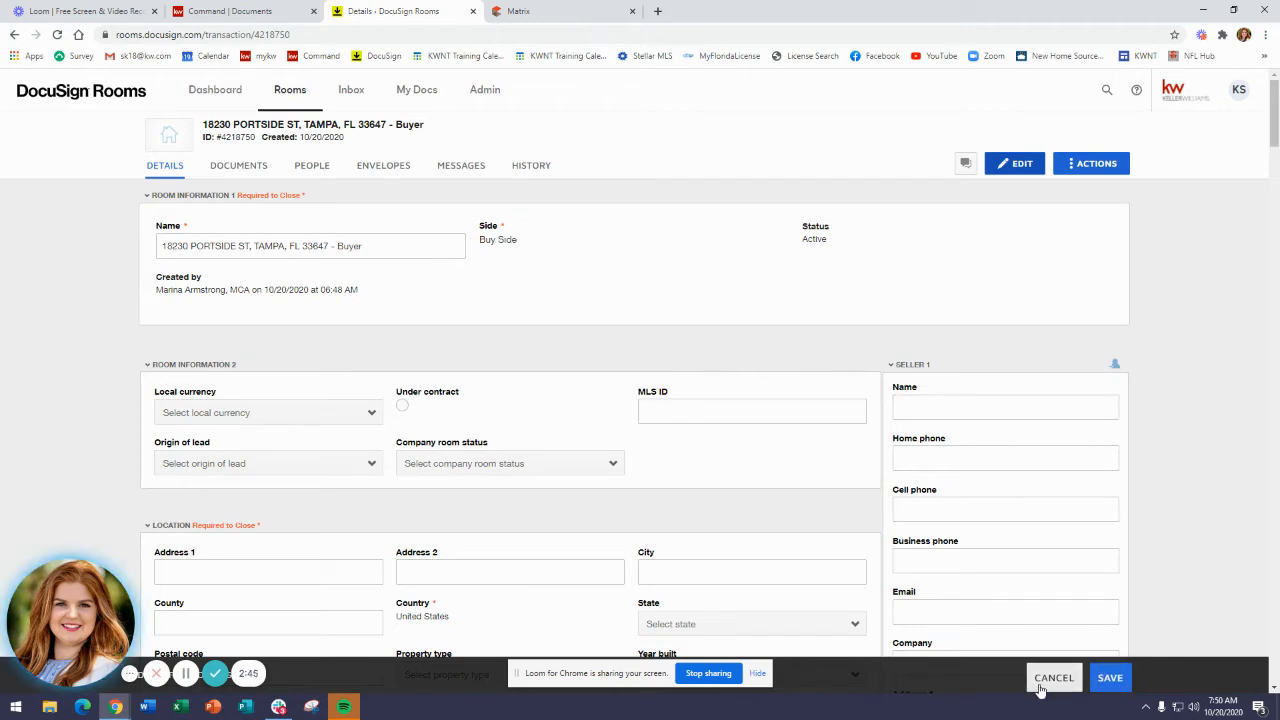
pyautogui.click(1100, 680)
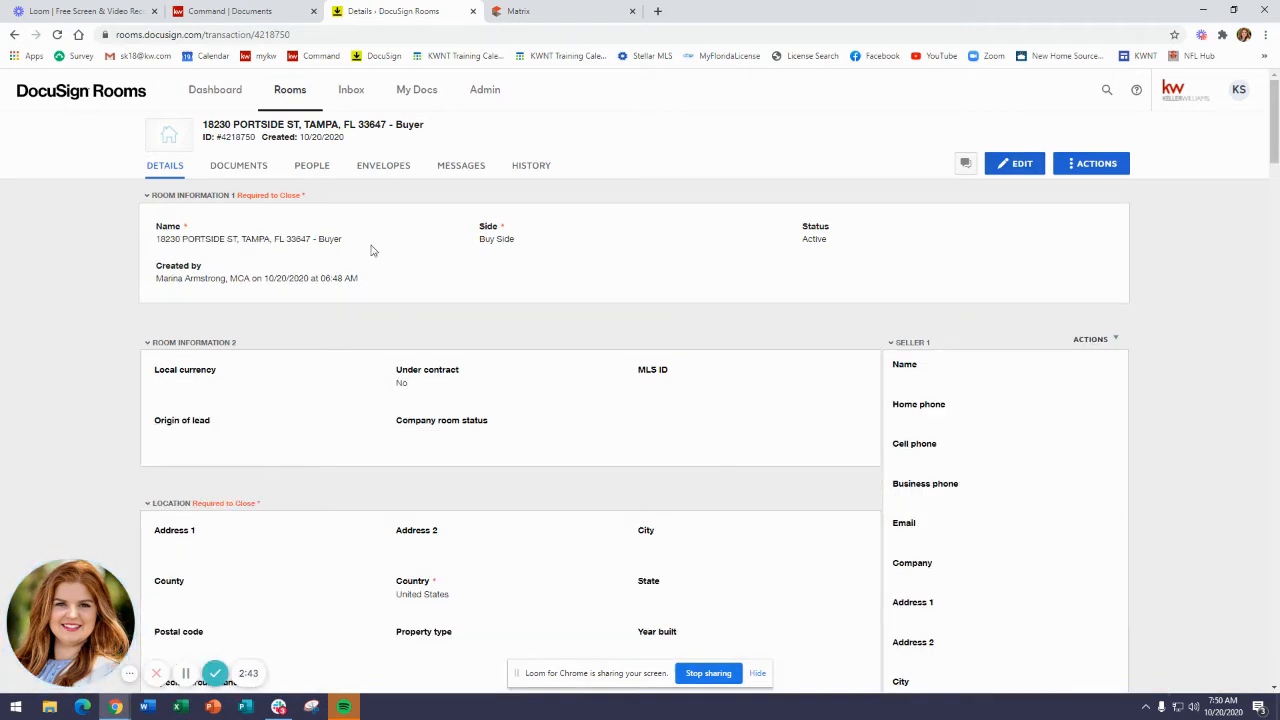
# - Start adding DocuSign forms to the room's documents, with DocuSign Forms Group as the source, and show the available groups
pyautogui.click(256, 174)
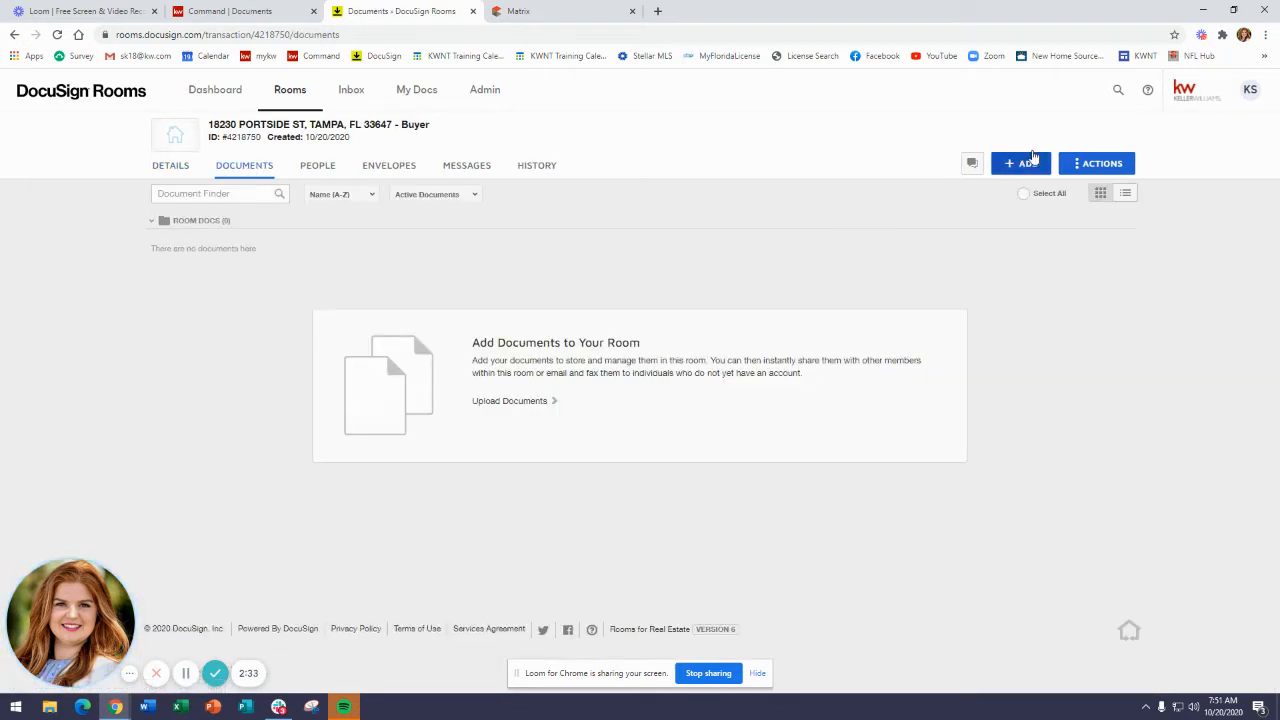
pyautogui.click(1020, 166)
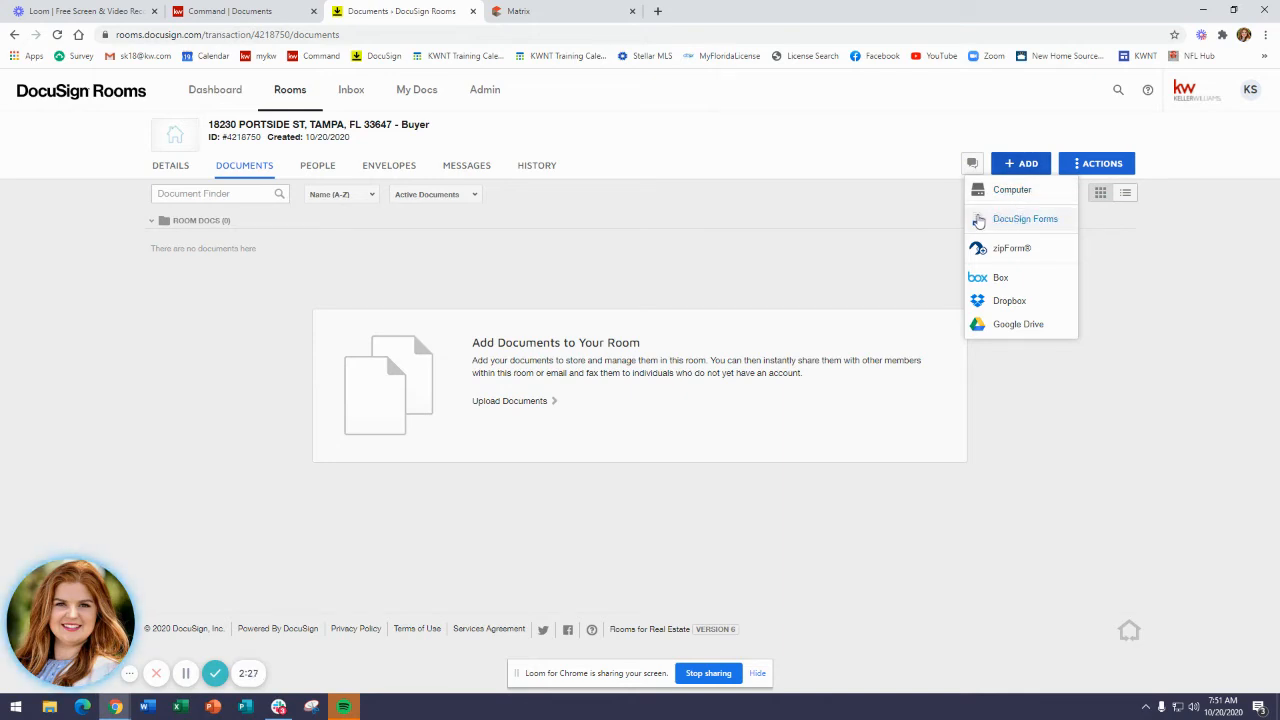
pyautogui.click(979, 219)
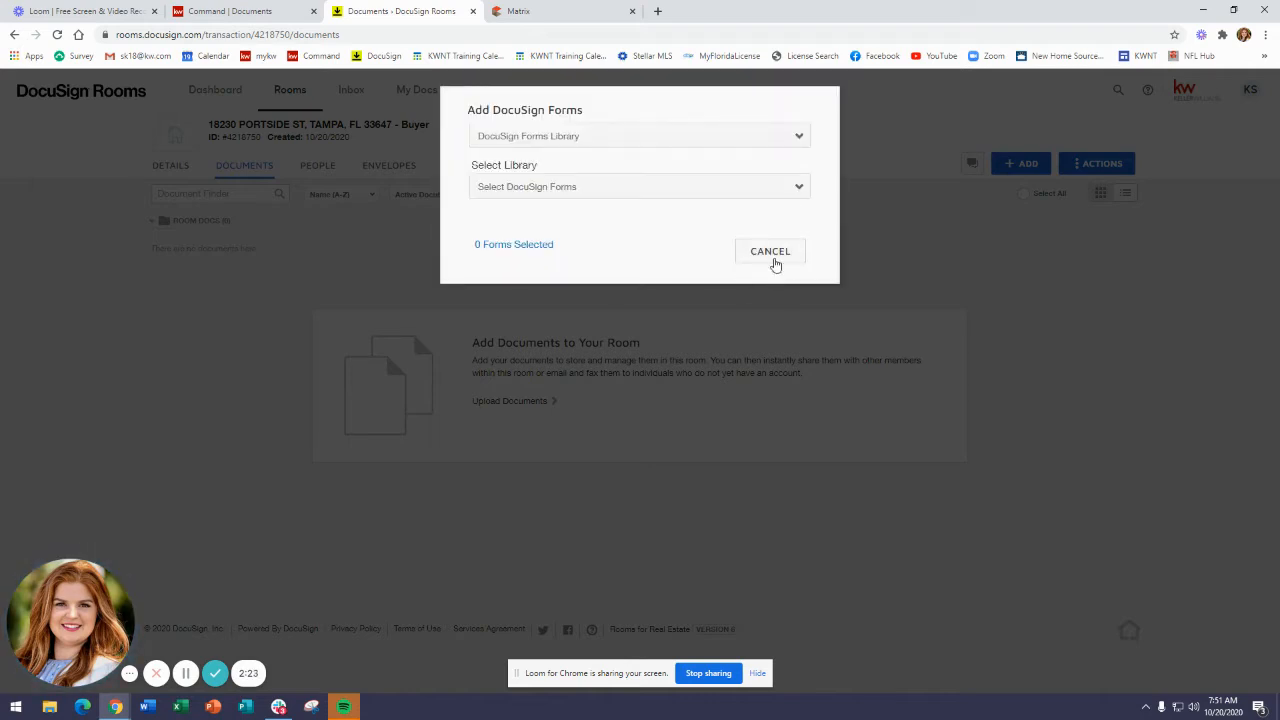
pyautogui.click(776, 146)
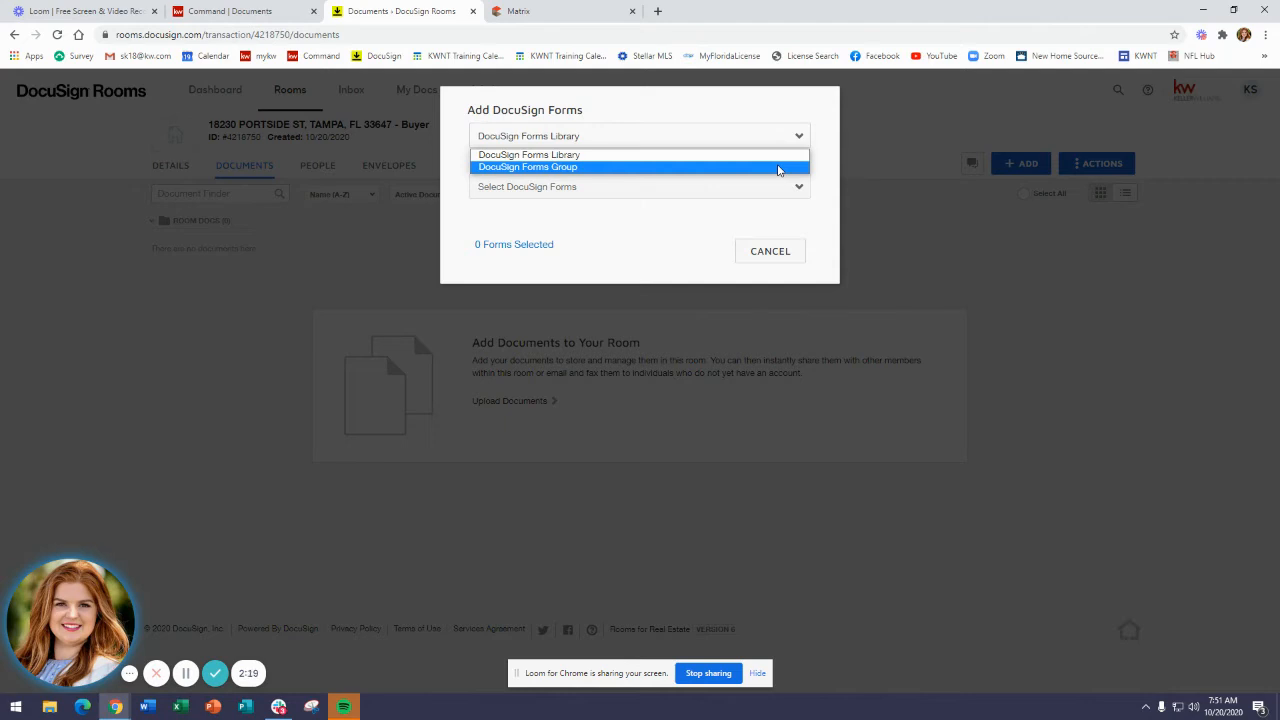
pyautogui.click(776, 167)
pyautogui.click(776, 194)
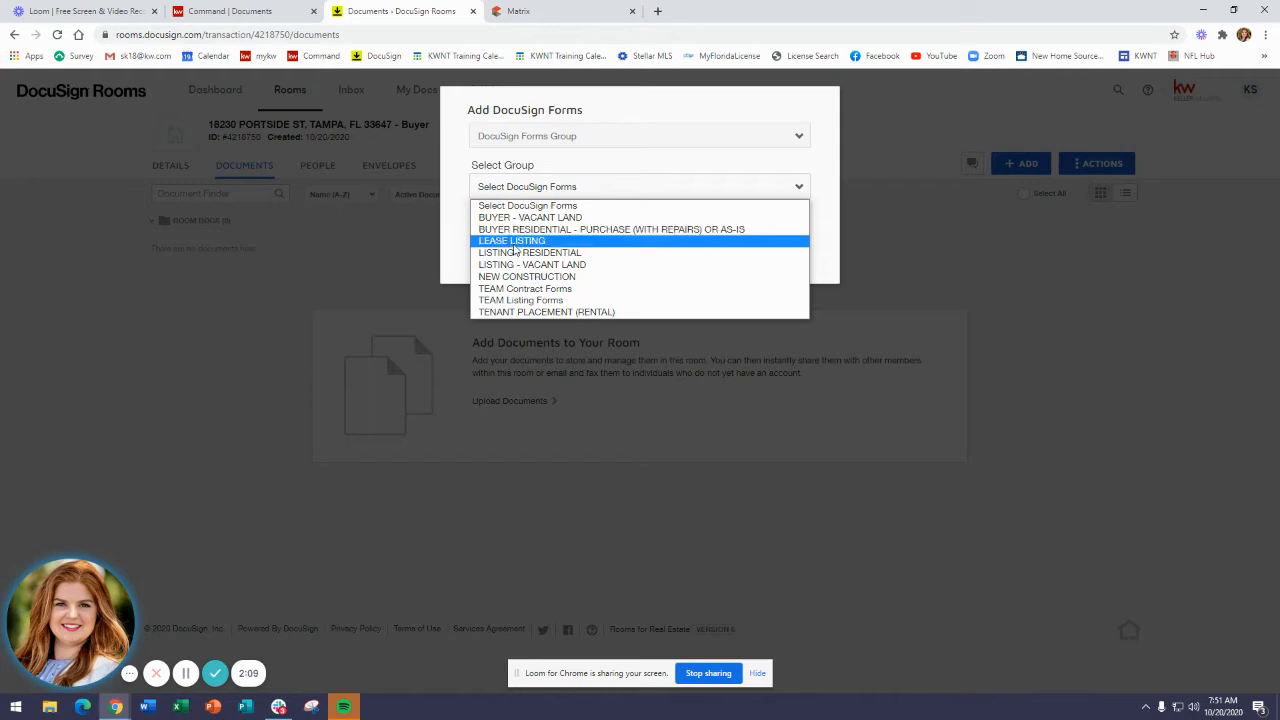
# - Check the opportunity's checklist type in Command and select the matching DocuSign forms group, BUYER RESIDENTIAL - PURCHASE (WITH REPAIRS) OR AS-IS
pyautogui.click(268, 10)
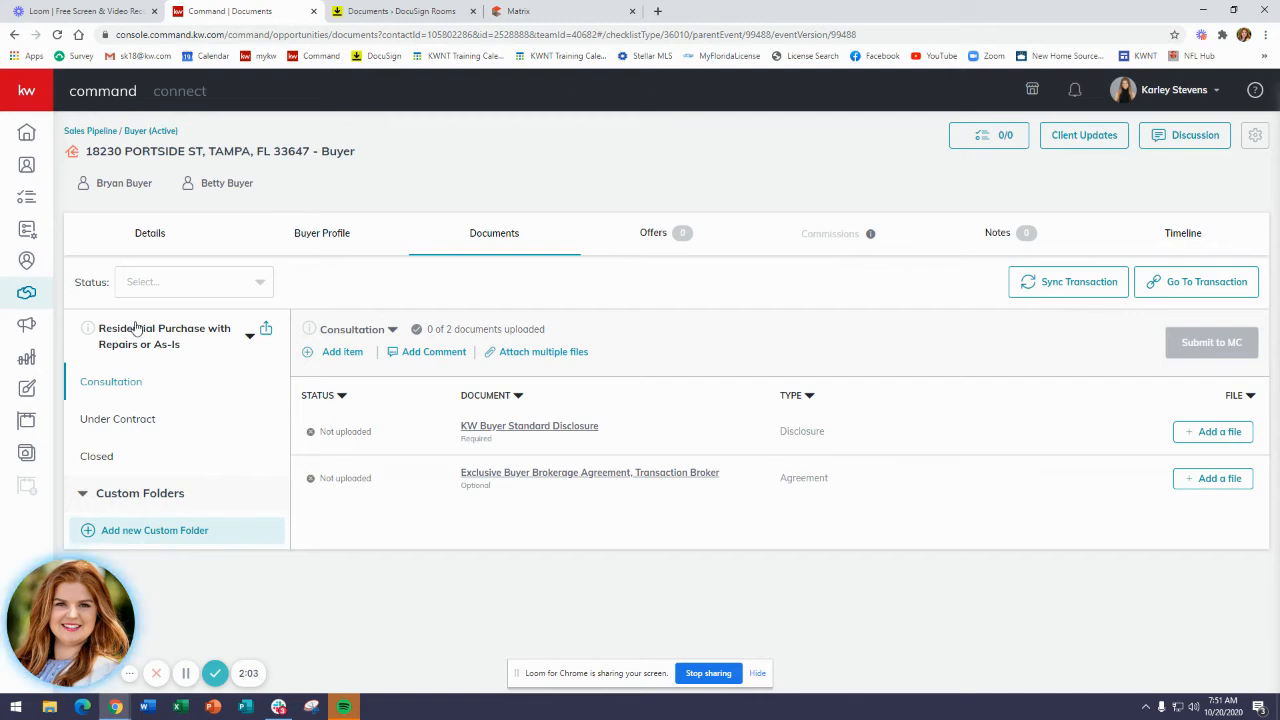
pyautogui.click(405, 11)
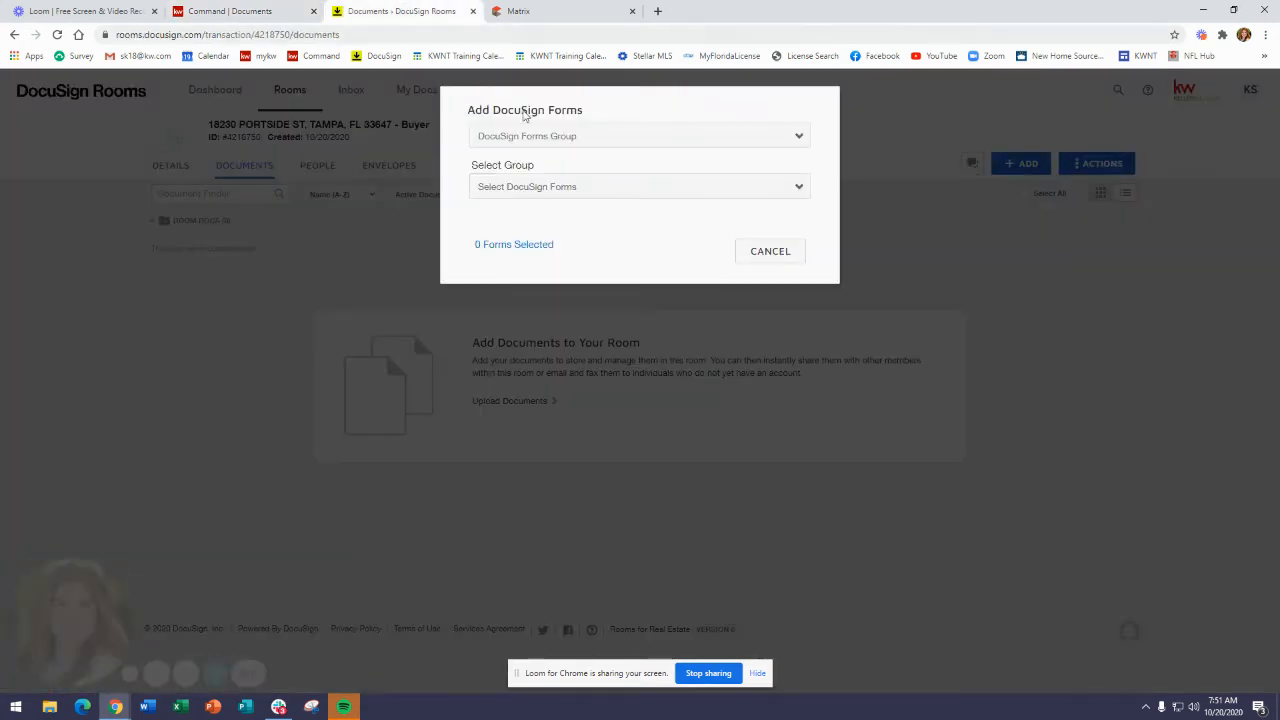
pyautogui.click(565, 187)
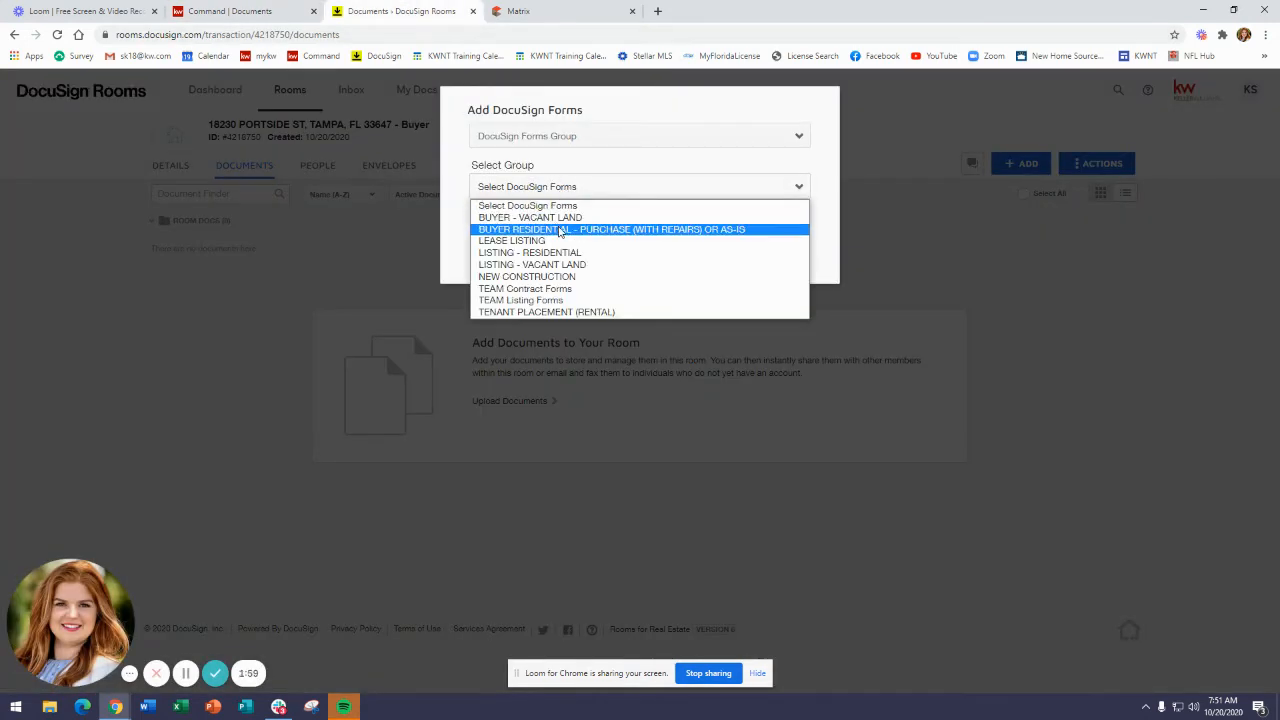
pyautogui.click(562, 230)
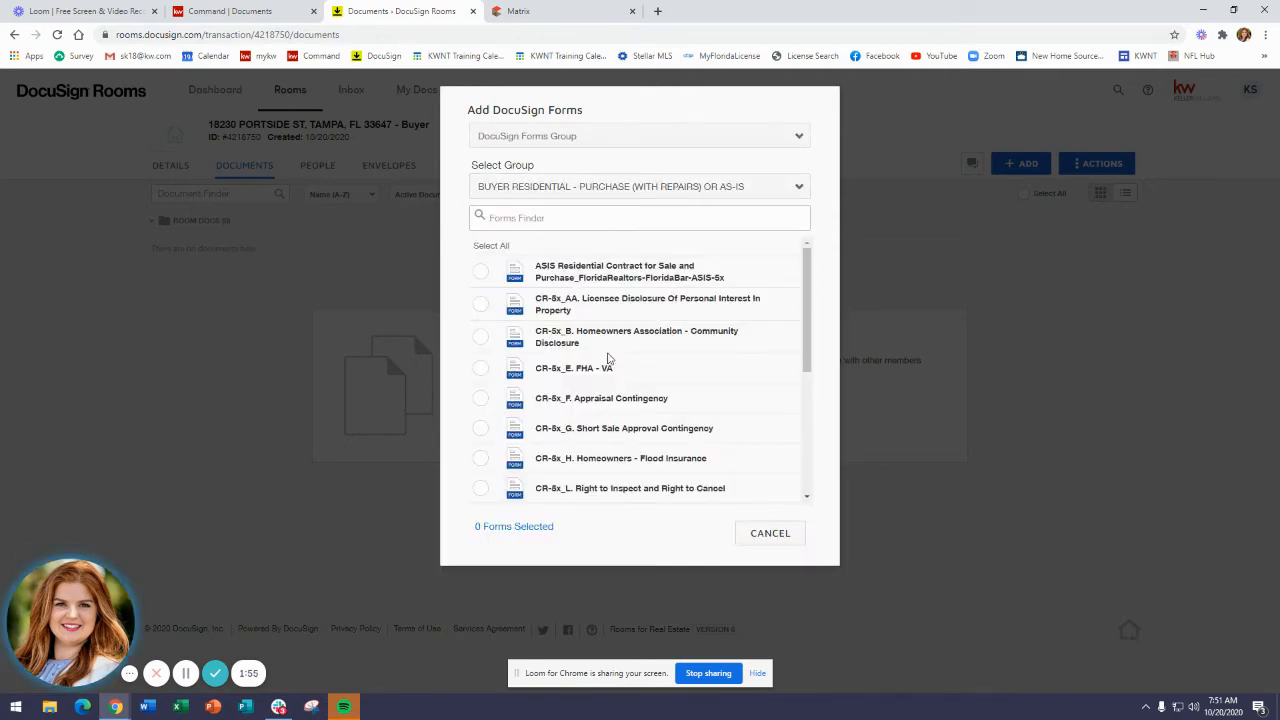
# - Add the ASIS Residential Contract for Sale and Purchase and the KW 395 - BUYER KW Standard Disclosure and Indemnification forms to the room
pyautogui.scroll(-2, 607, 363)
pyautogui.scroll(-2, 607, 363)
pyautogui.scroll(4, 605, 368)
pyautogui.click(480, 271)
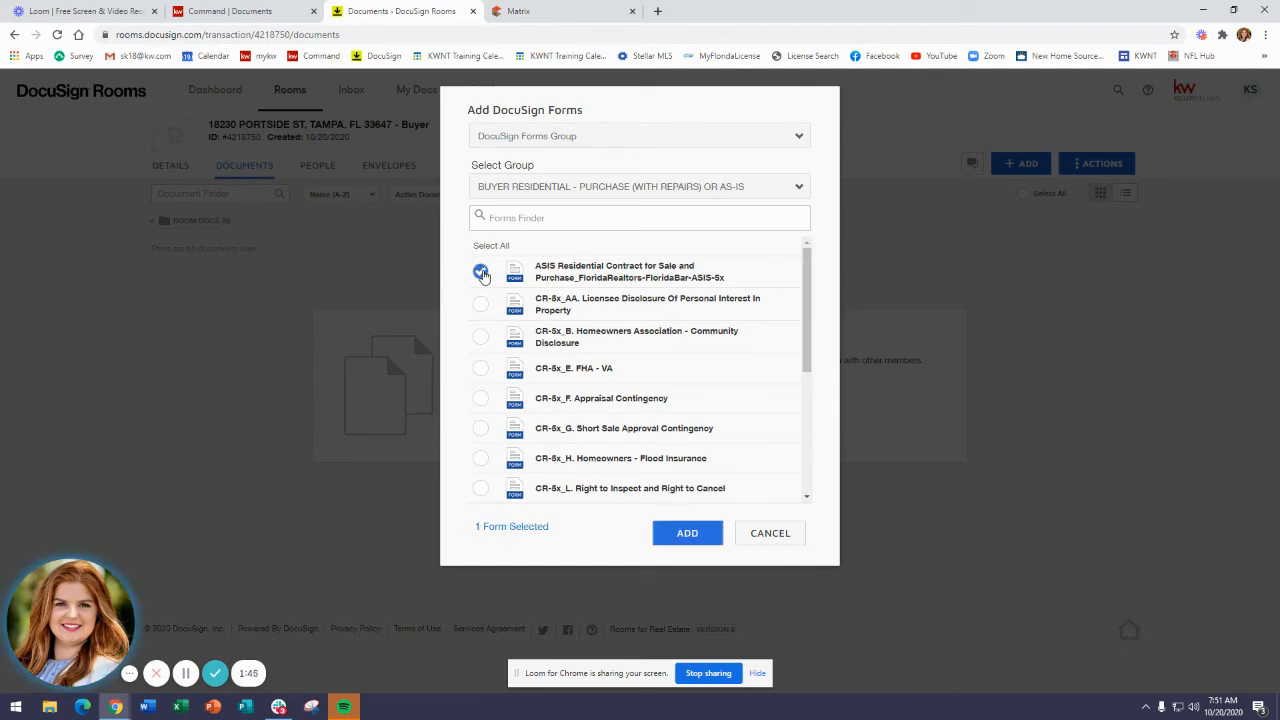
pyautogui.scroll(-2, 505, 390)
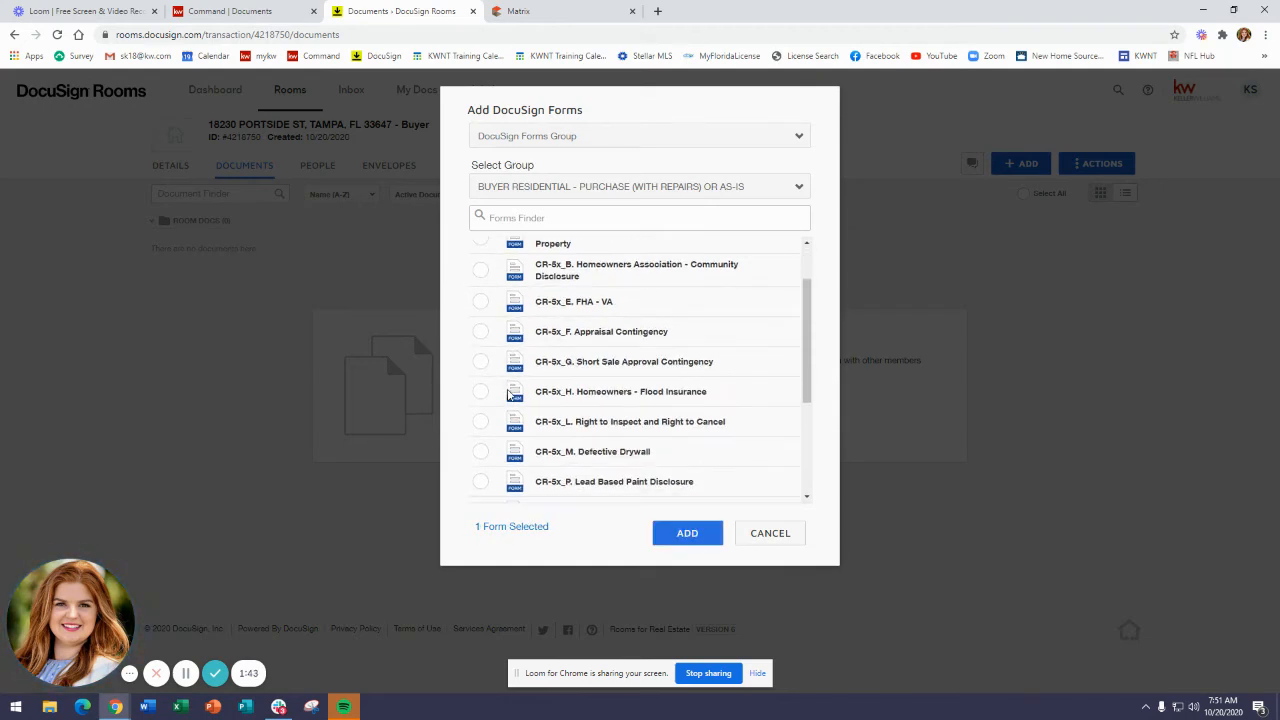
pyautogui.scroll(-1, 509, 397)
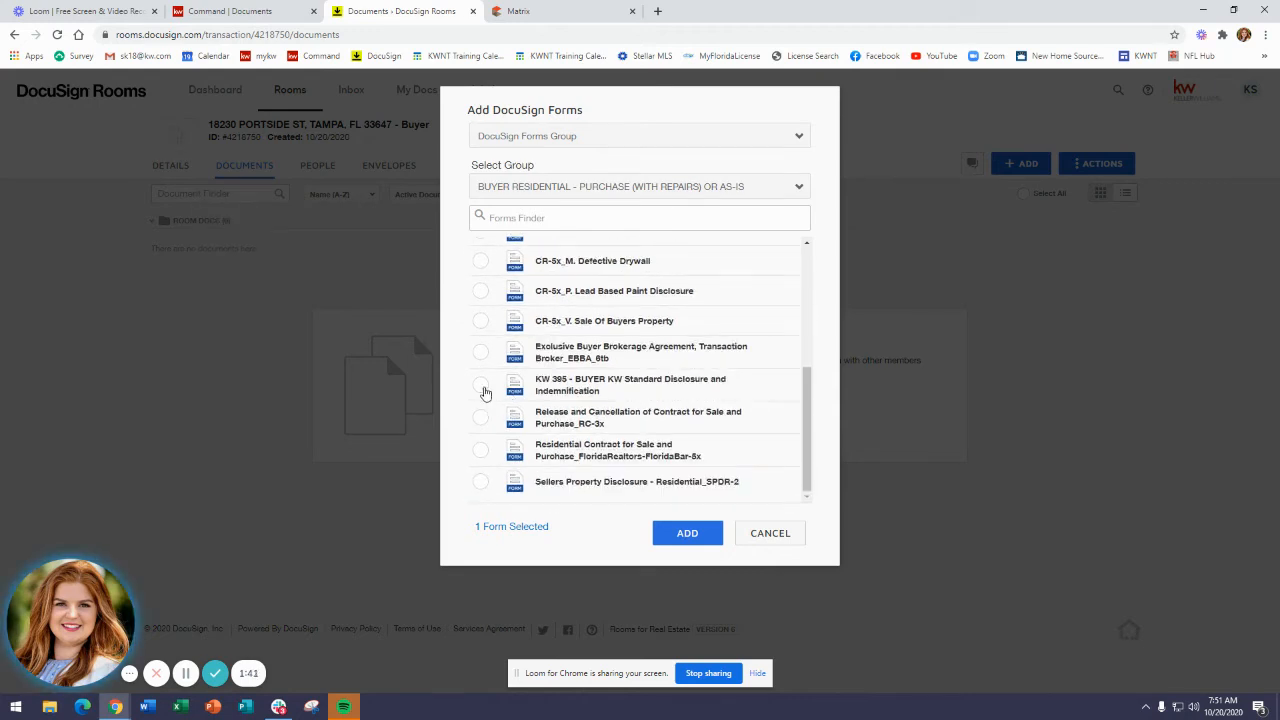
pyautogui.click(480, 386)
pyautogui.scroll(3, 535, 455)
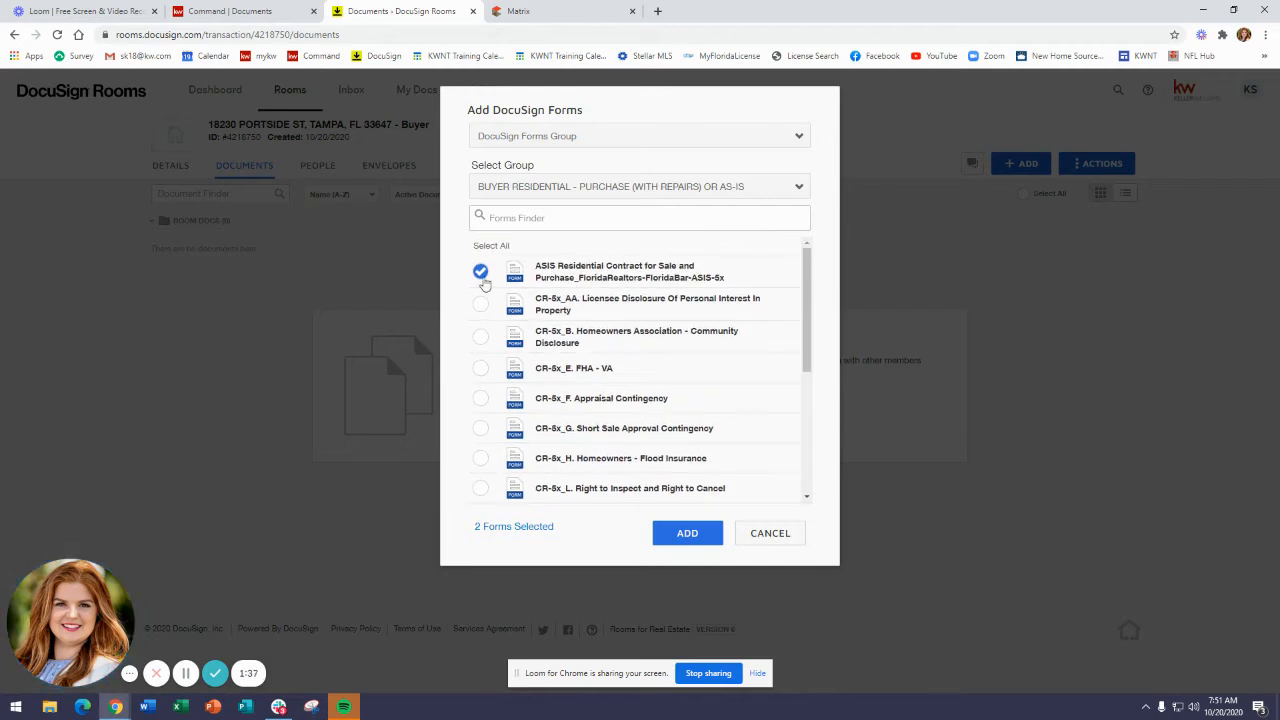
pyautogui.scroll(-3, 490, 300)
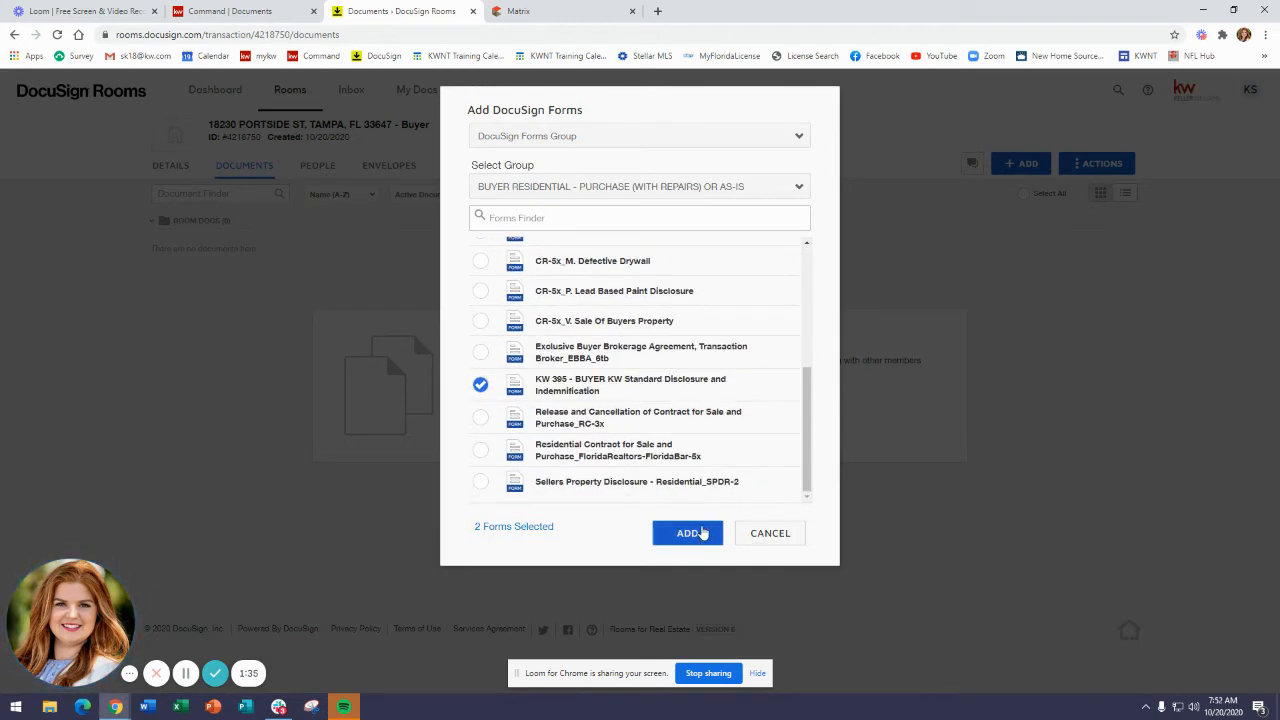
pyautogui.click(700, 533)
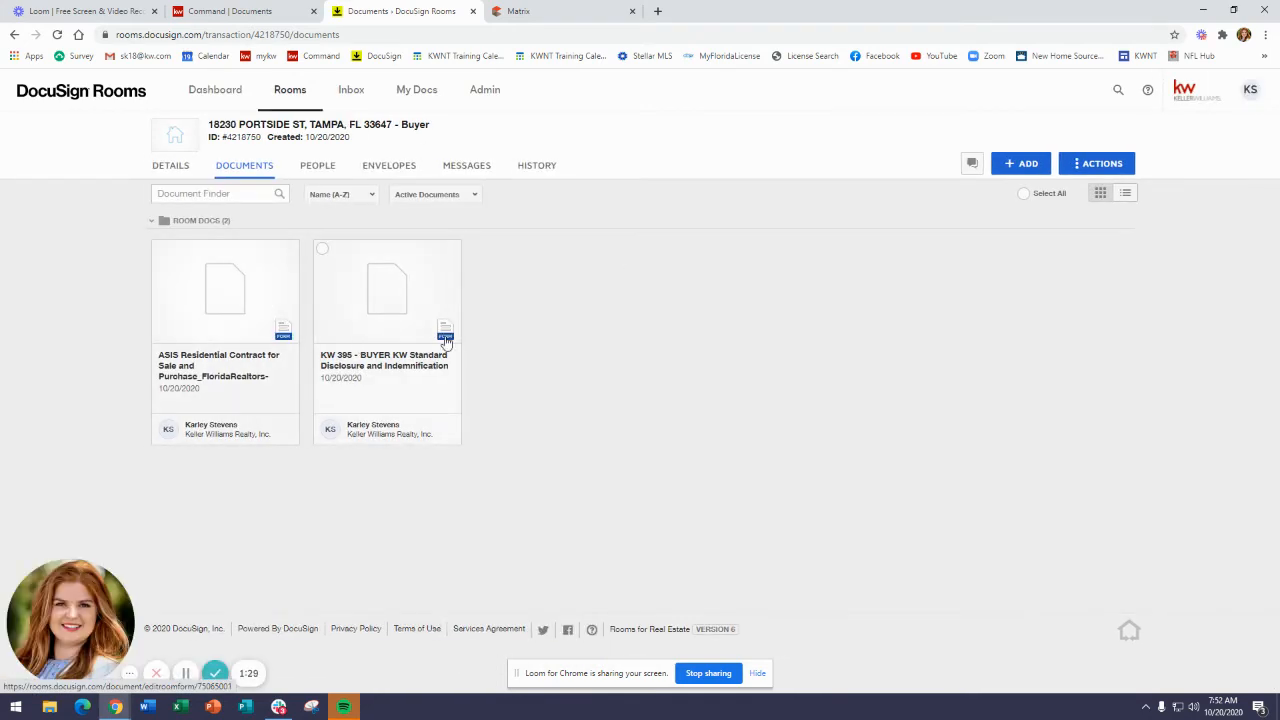
# - Open the ASIS Residential Contract for Sale and Purchase and enter both buyers' full names in the Buyer fields of the parties section
pyautogui.click(222, 301)
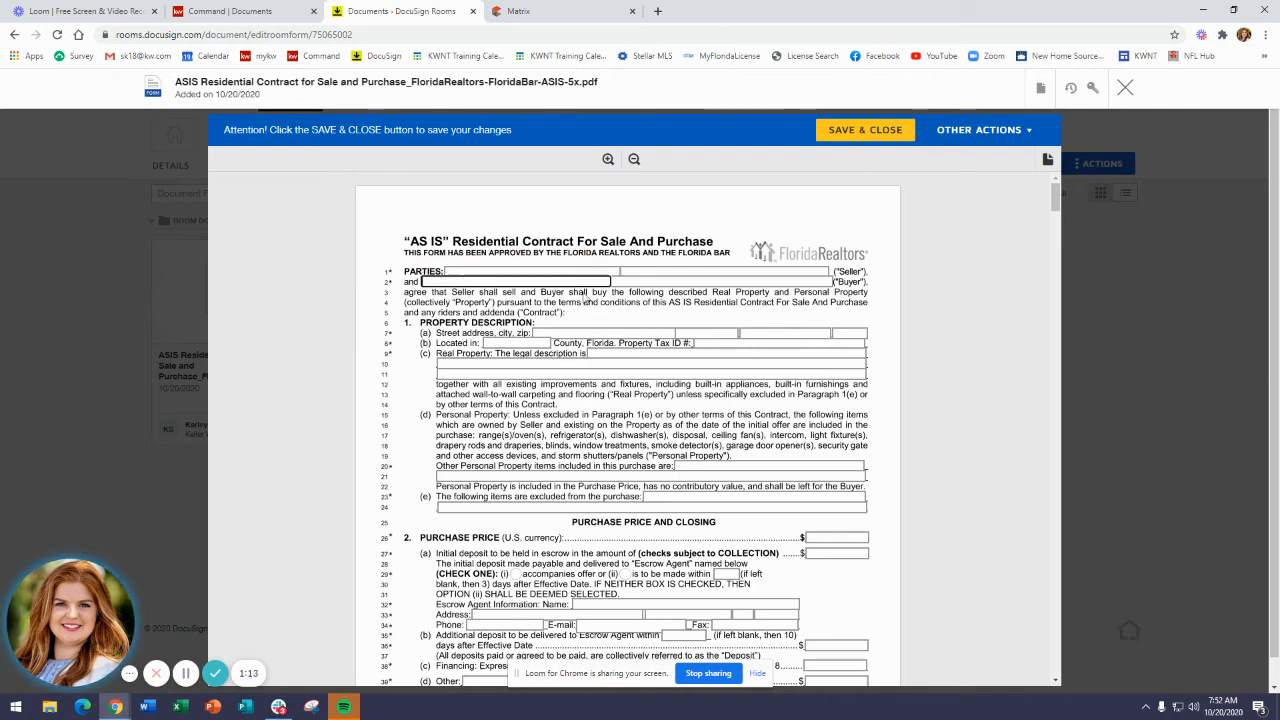
pyautogui.click(612, 333)
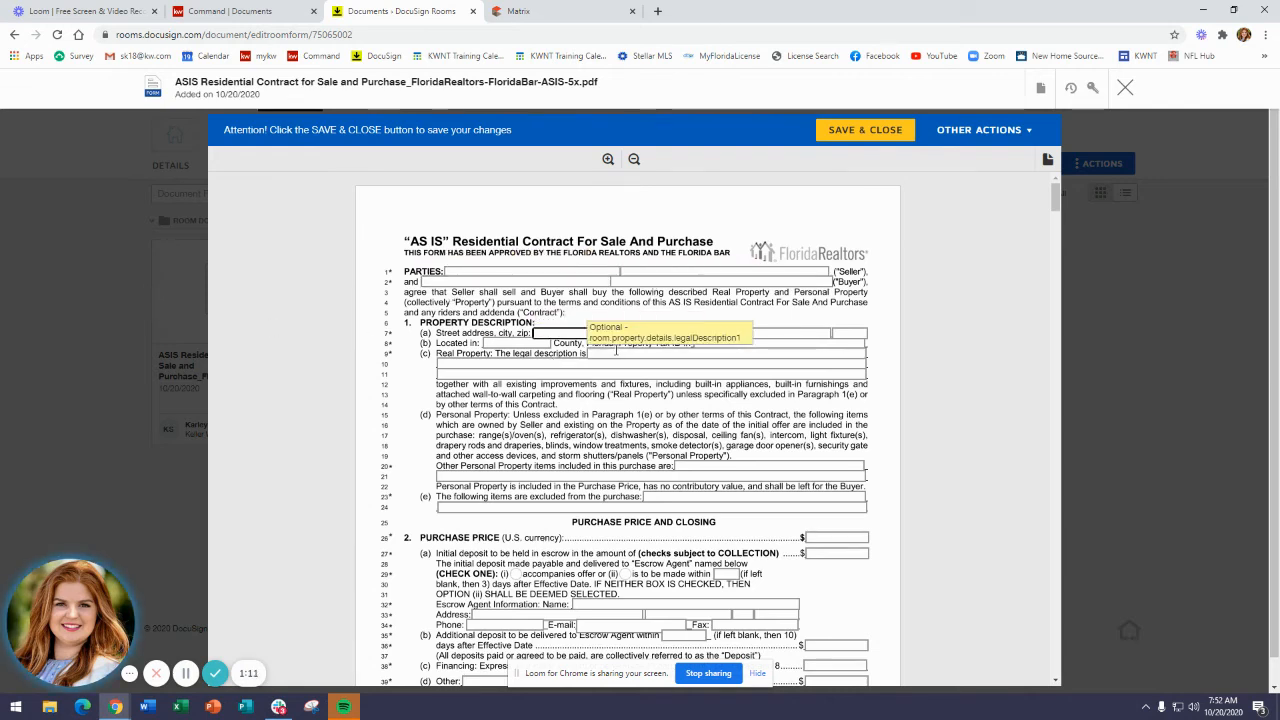
pyautogui.click(714, 468)
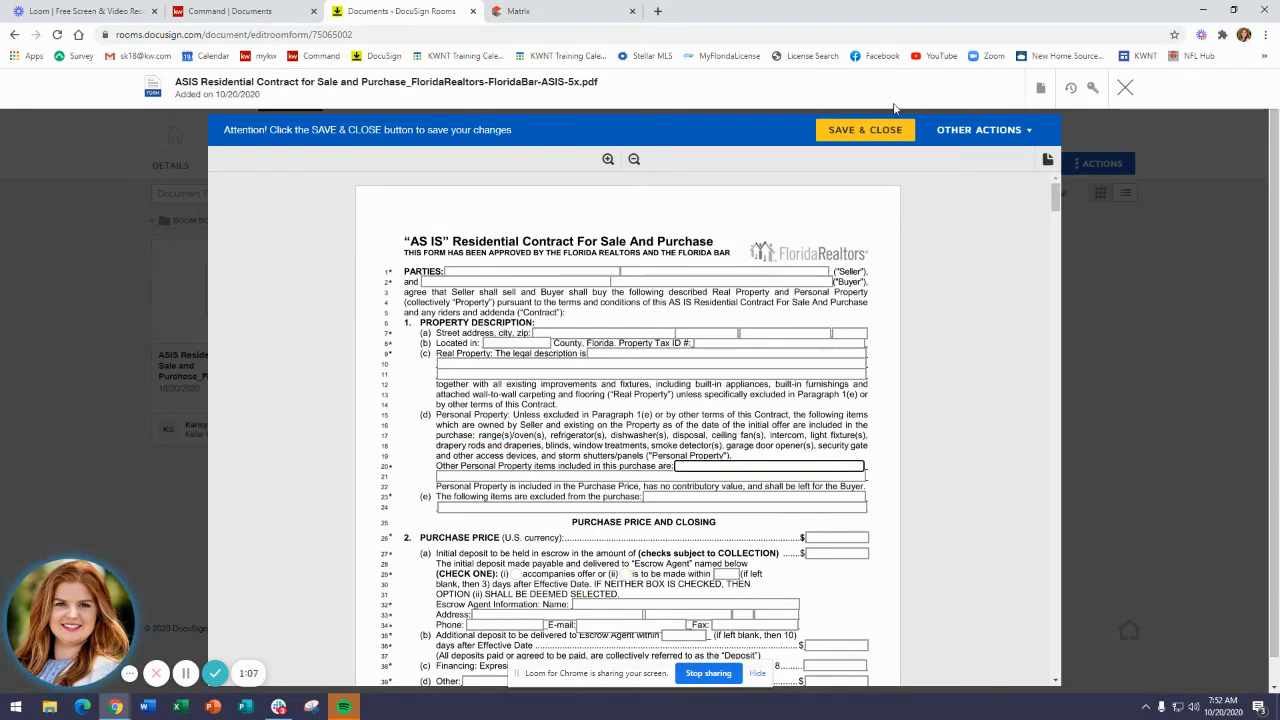
pyautogui.click(570, 283)
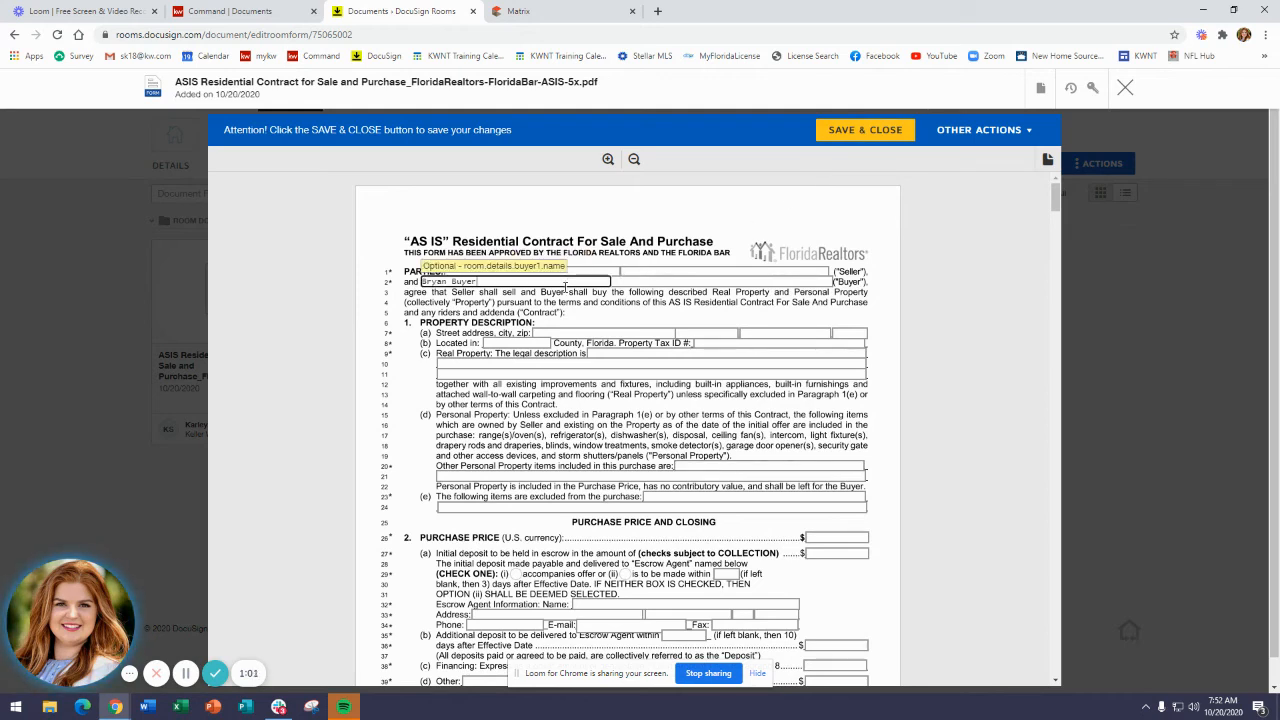
pyautogui.click(619, 284)
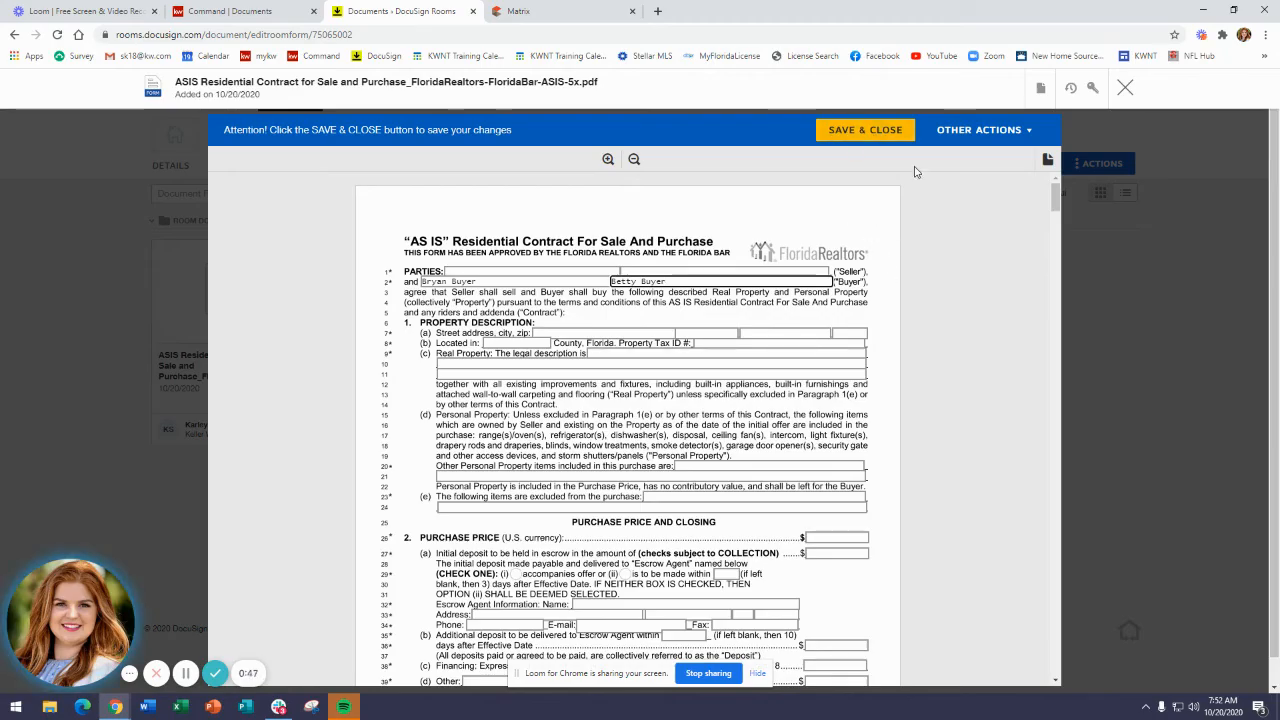
# - Check the contract's last page and the available document actions, and save and close the contract
pyautogui.moveTo(1055, 200); pyautogui.dragTo(1054, 663)
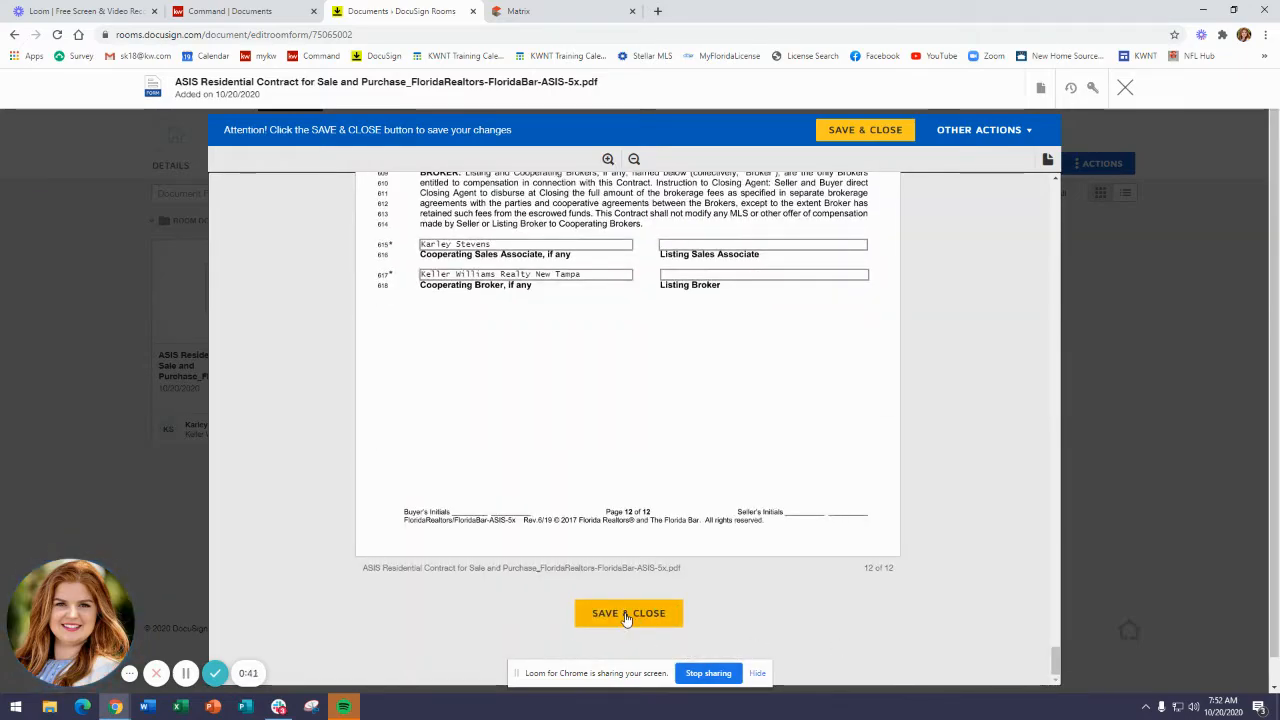
pyautogui.moveTo(1057, 662); pyautogui.dragTo(1057, 188)
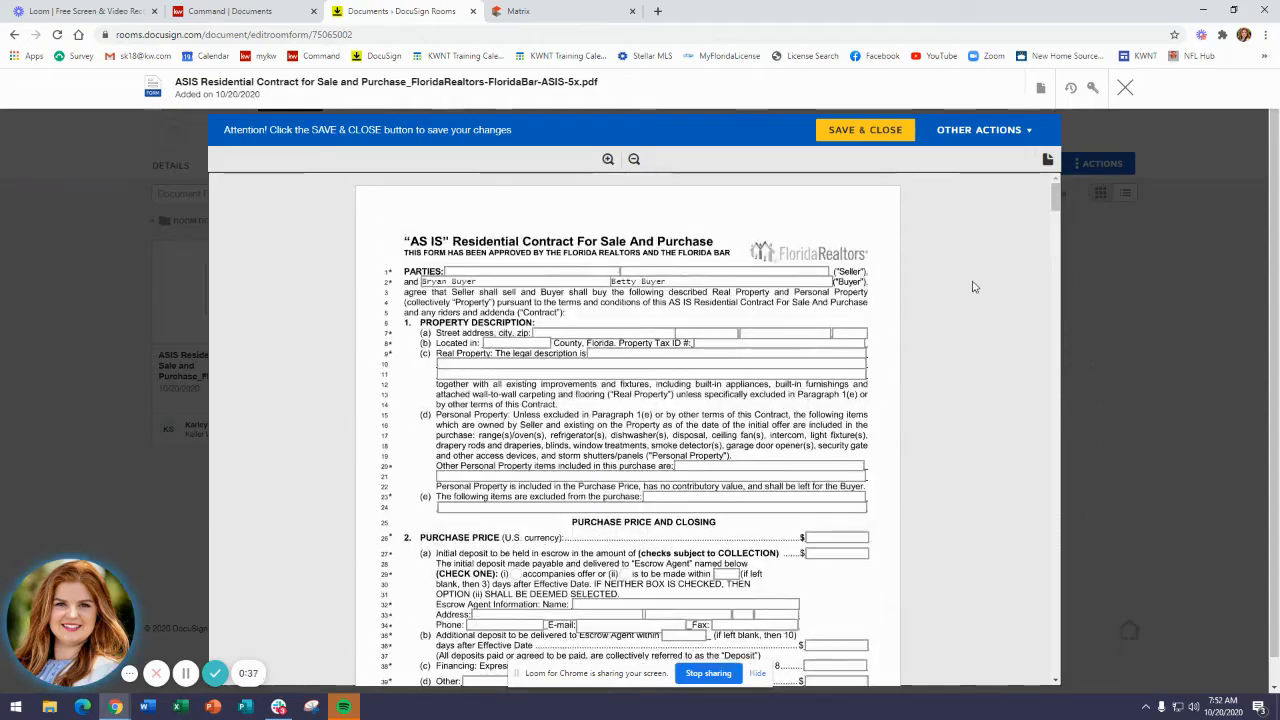
pyautogui.click(1041, 92)
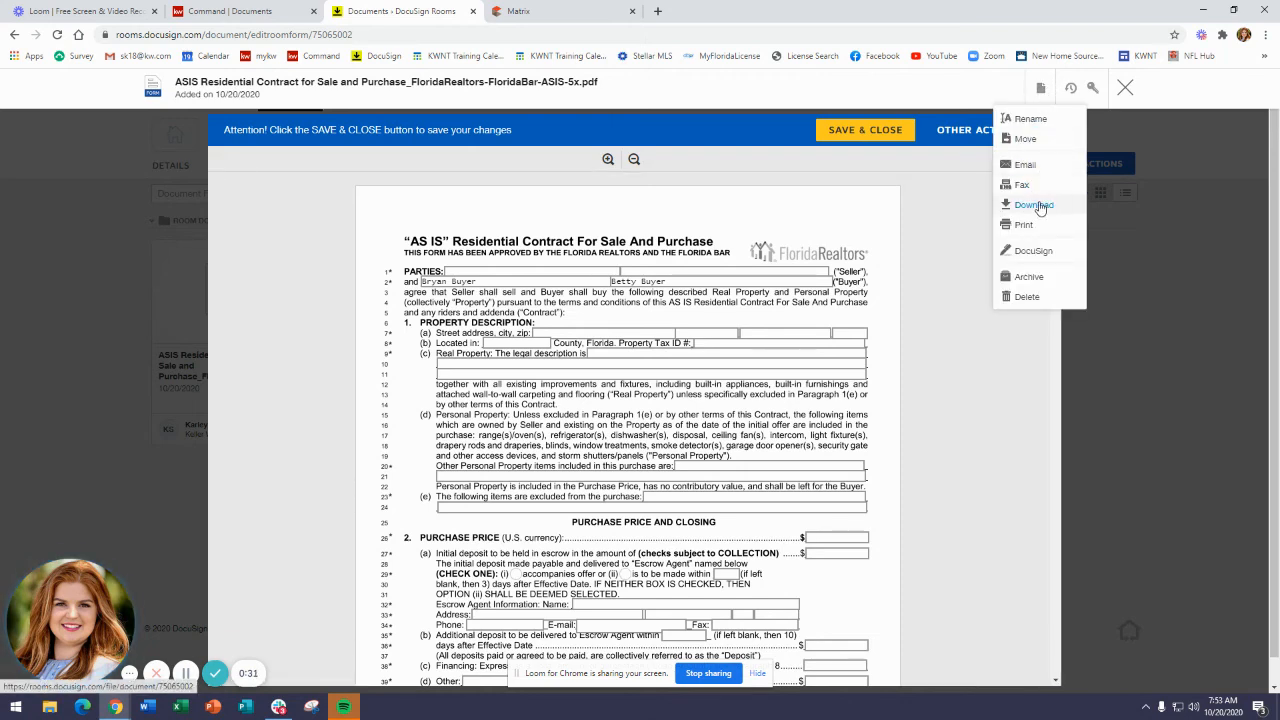
pyautogui.click(883, 131)
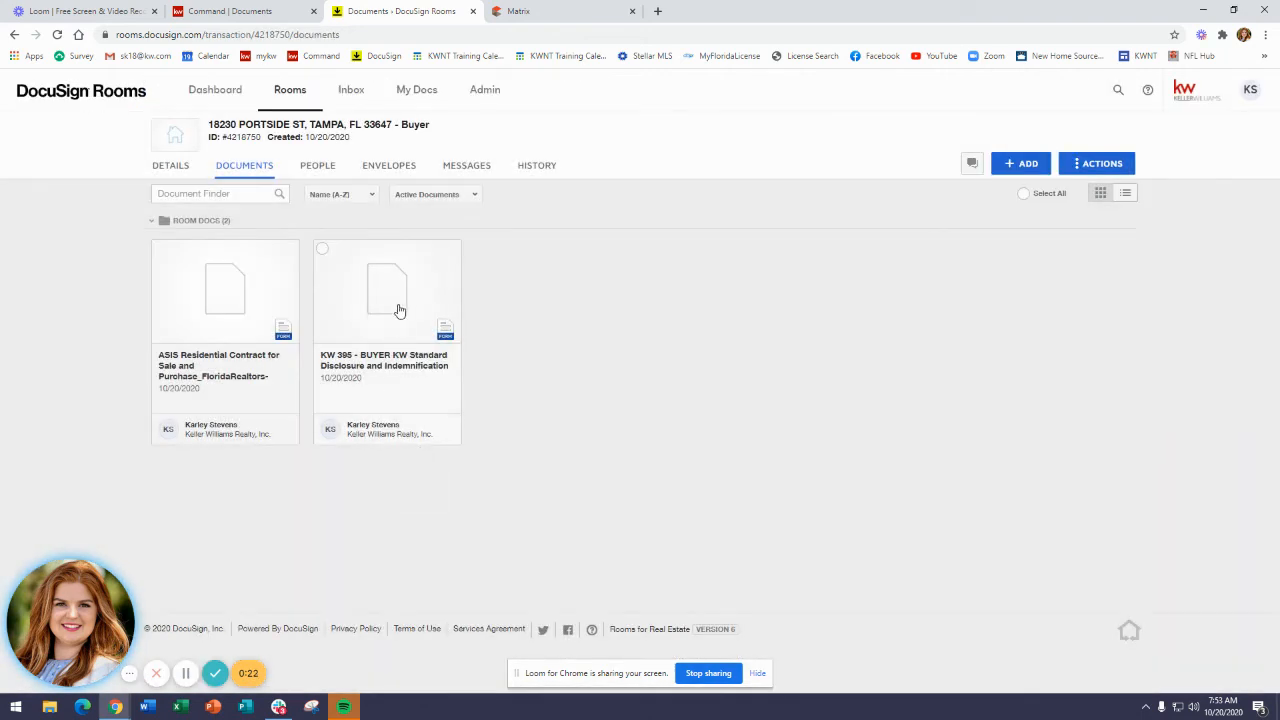
# - Open the KW 395 - BUYER KW Standard Disclosure and Indemnification form, check its buyer name fields, and save and close it
pyautogui.click(397, 276)
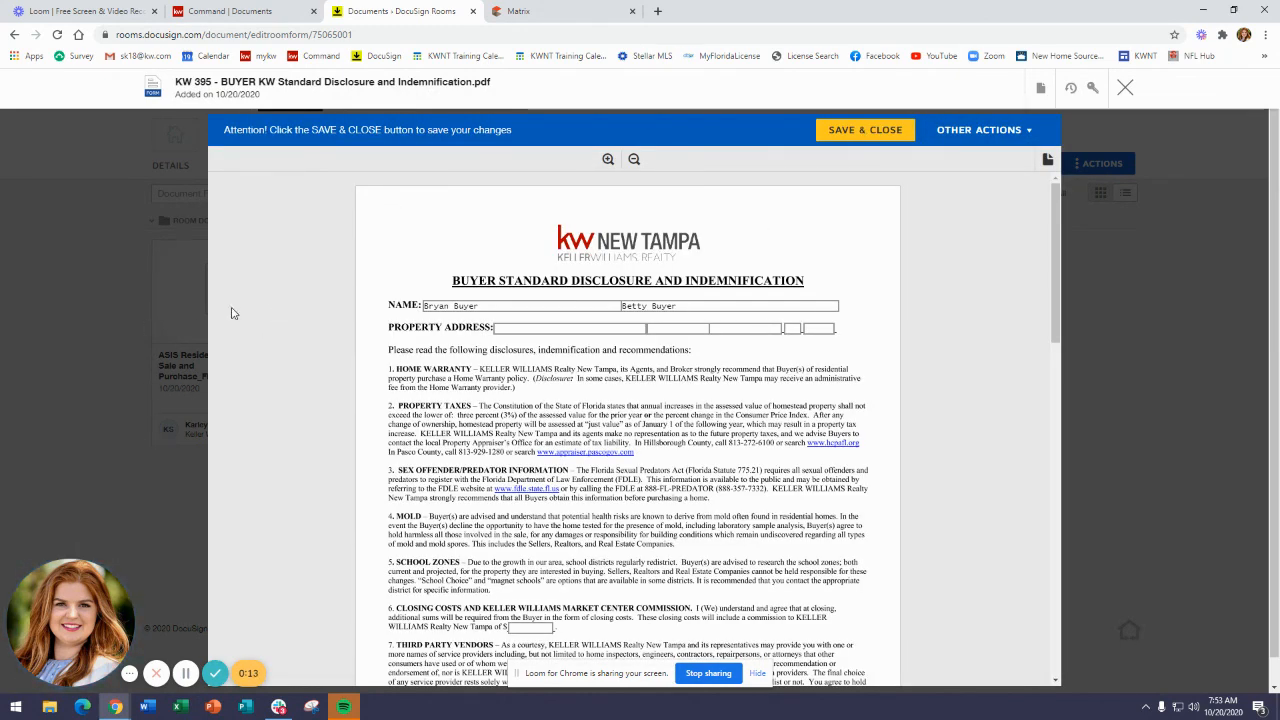
pyautogui.click(855, 135)
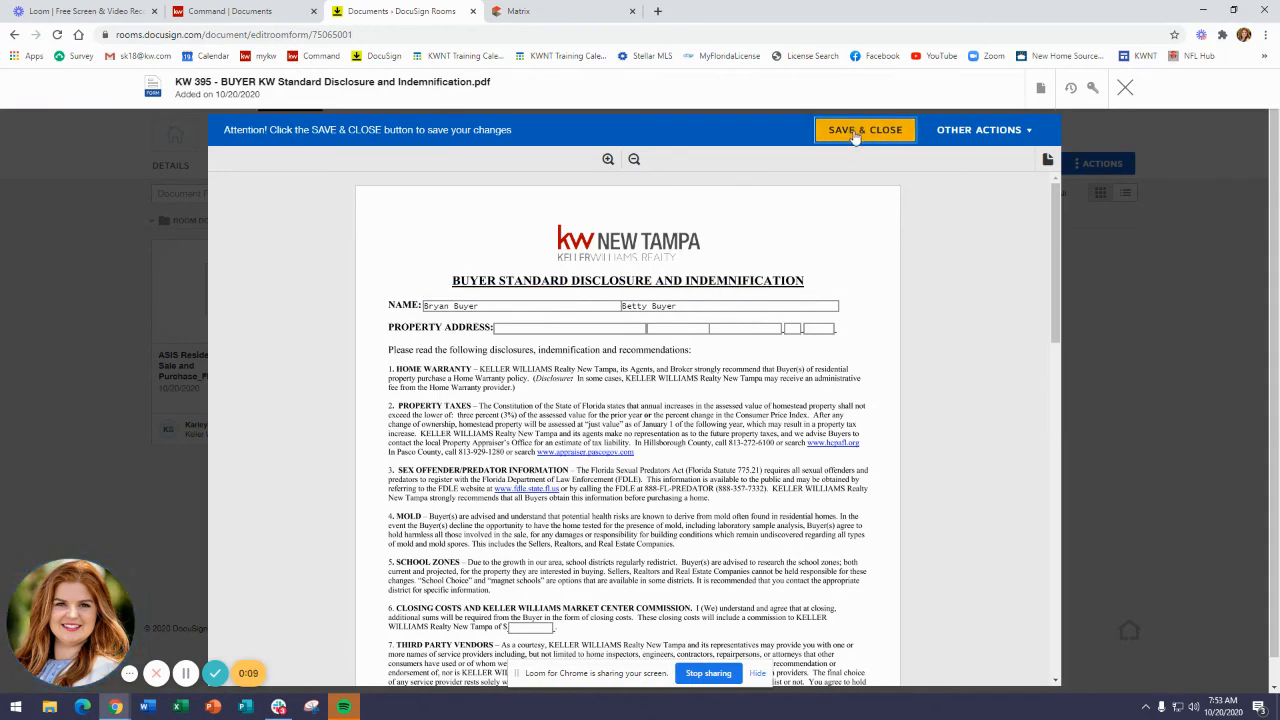